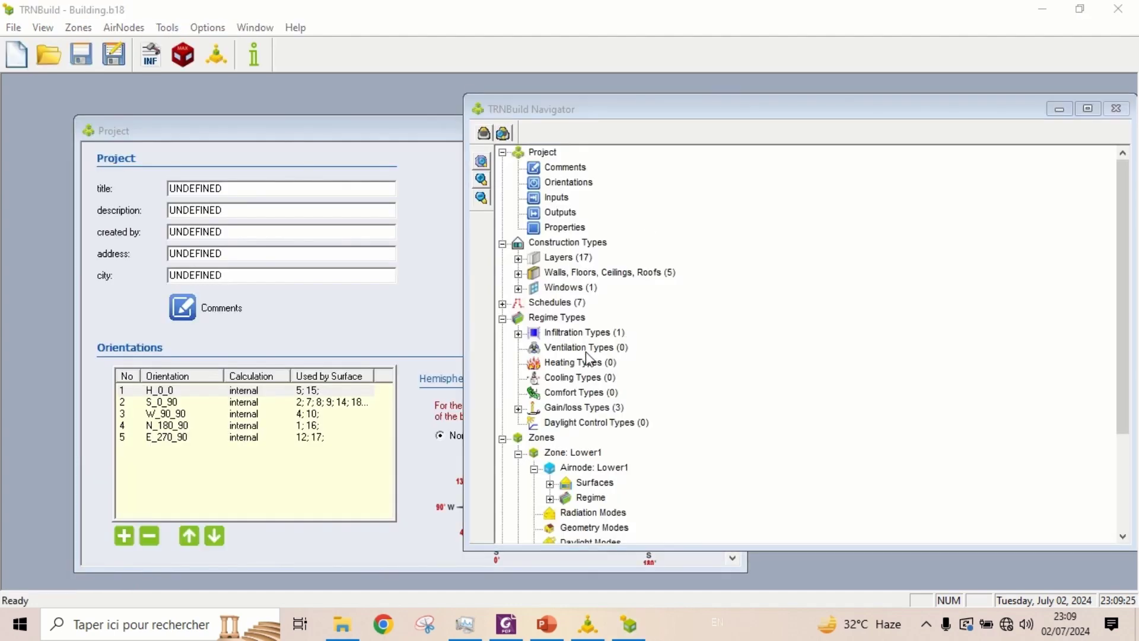
# - Add a ventilation type named VENT_L1 with its supply air flow given as a mass flow rate in kg/h
pyautogui.rightClick(584, 352)
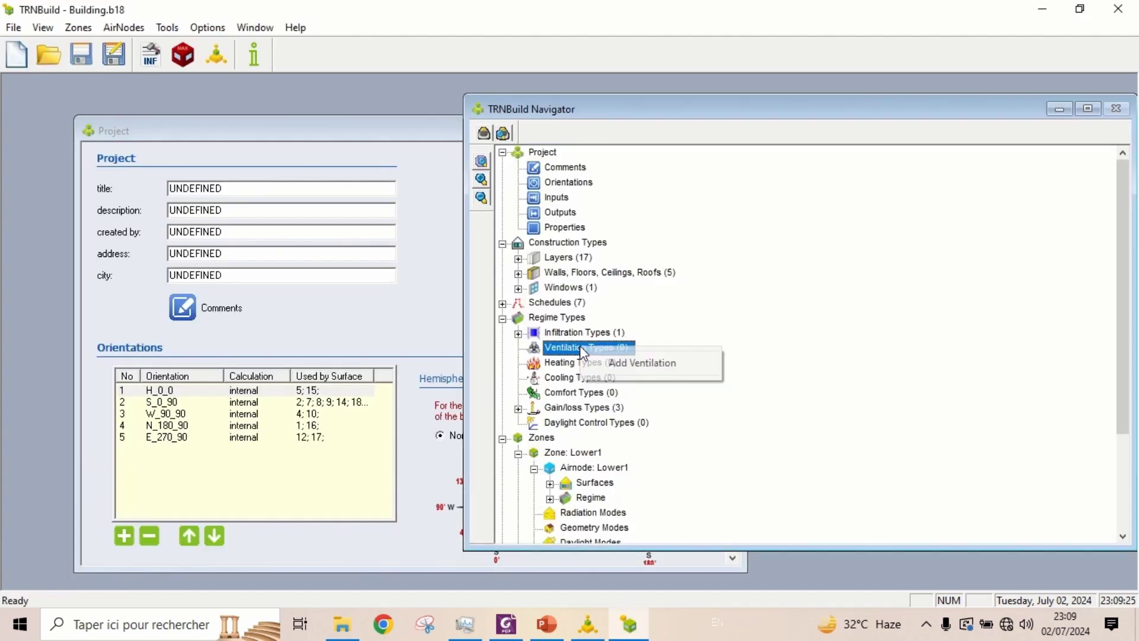
pyautogui.click(650, 363)
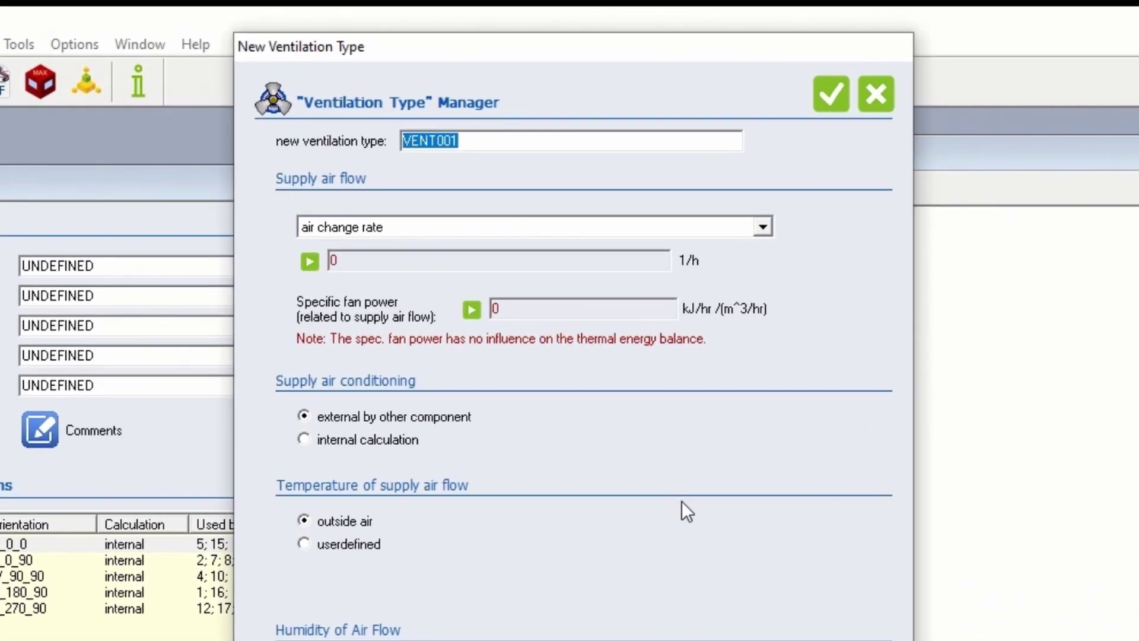
pyautogui.click(499, 141)
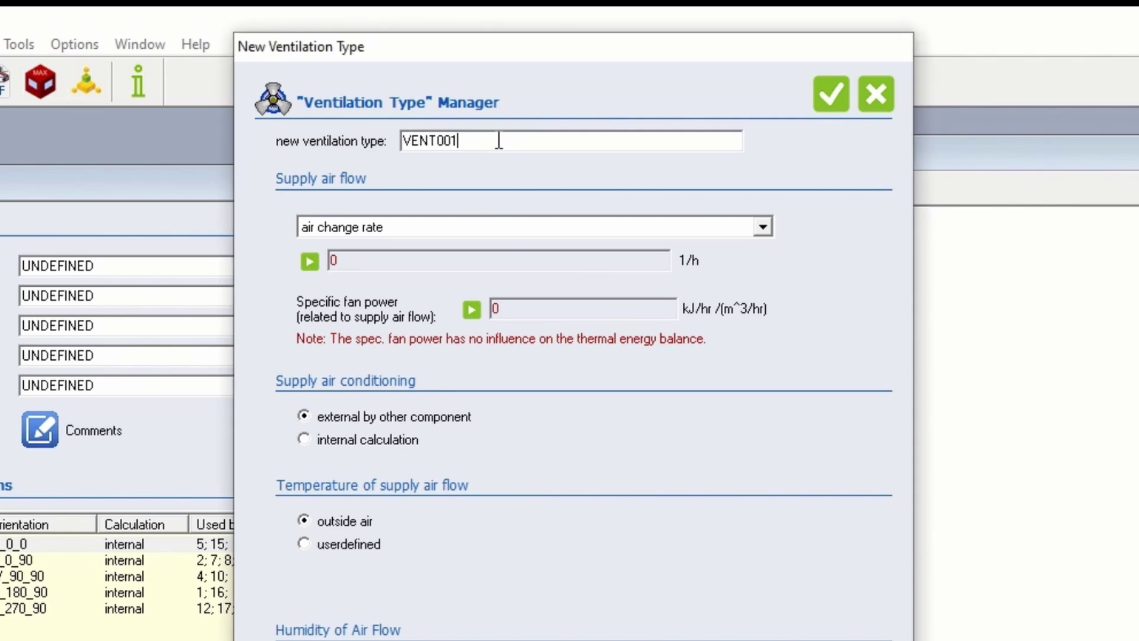
pyautogui.press('BackSpace')
pyautogui.press('BackSpace')
pyautogui.press('BackSpace')
pyautogui.write('_L1')
pyautogui.click(771, 225)
pyautogui.click(612, 267)
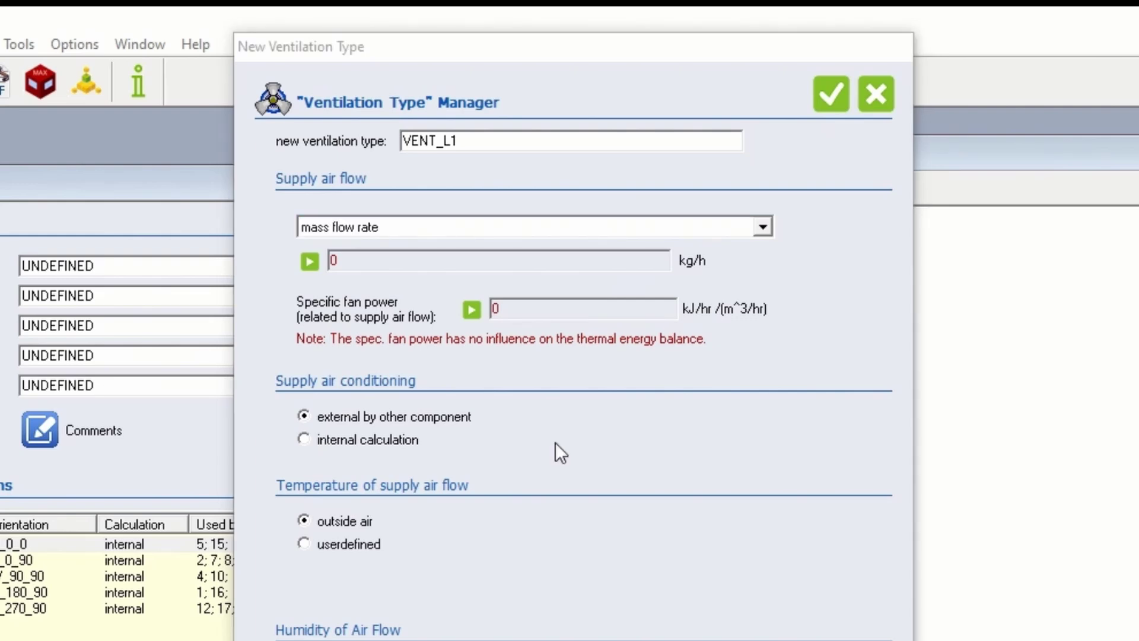
# - Drive VENT_L1's mass flow rate from a new input VFLOW_L1, giving 1*VFLOW_L1 kg/h
pyautogui.click(309, 262)
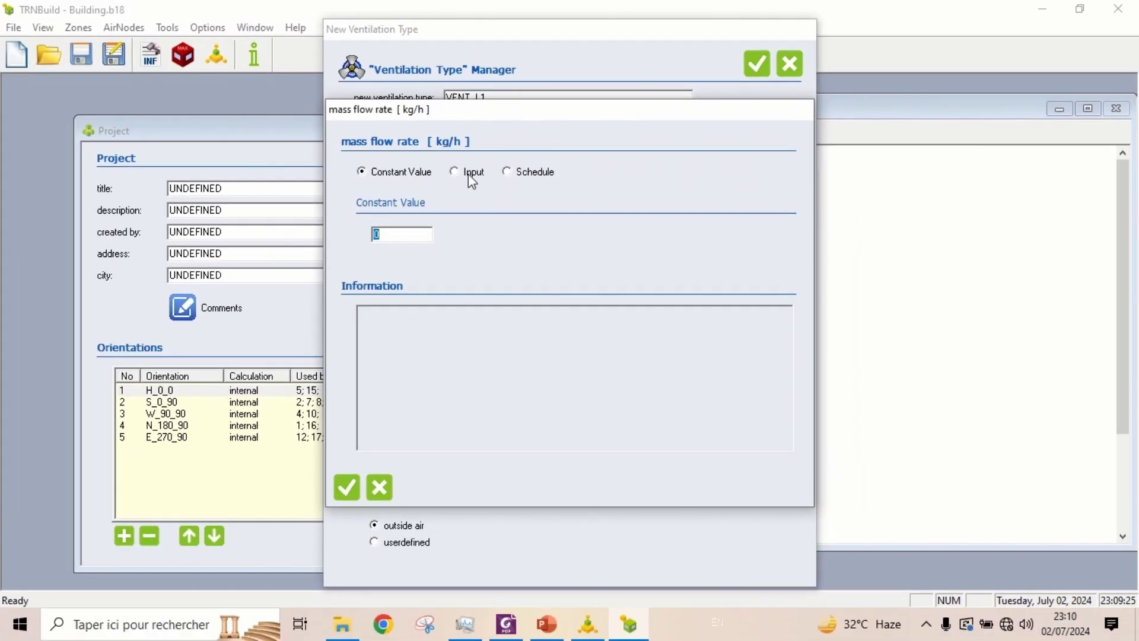
pyautogui.click(468, 173)
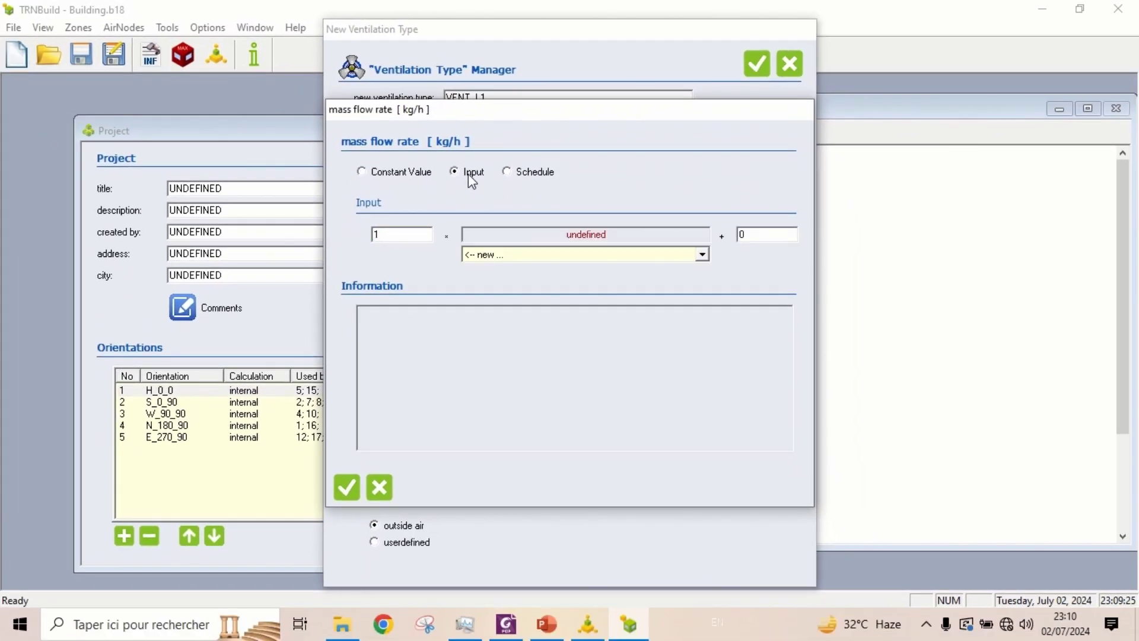
pyautogui.click(703, 255)
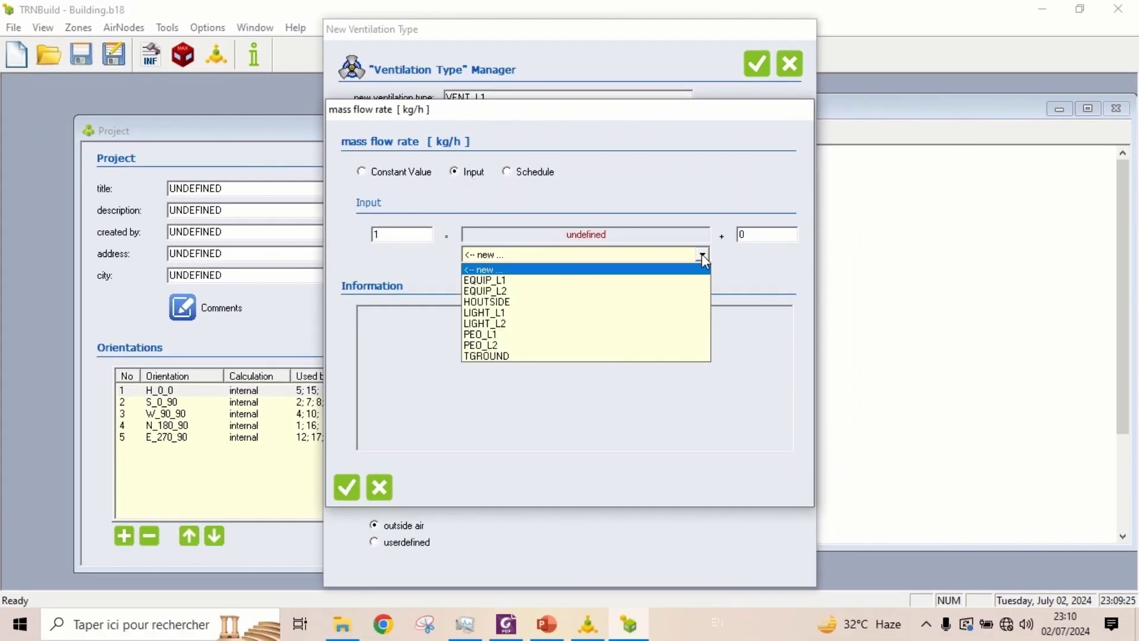
pyautogui.click(599, 267)
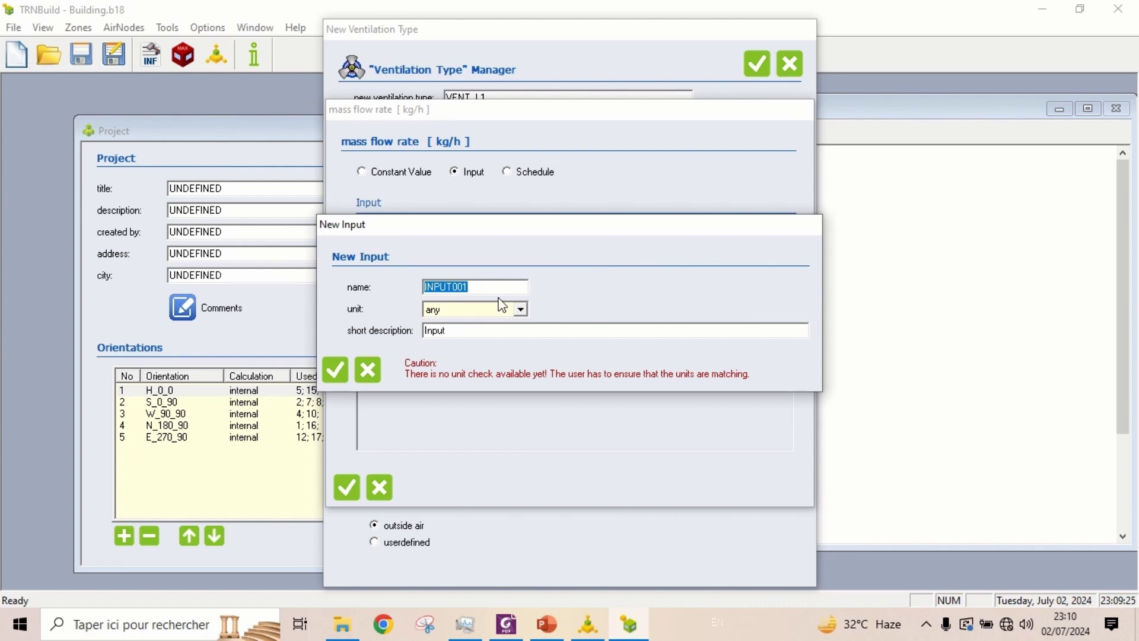
pyautogui.write('VFLOW_L1')
pyautogui.click(336, 370)
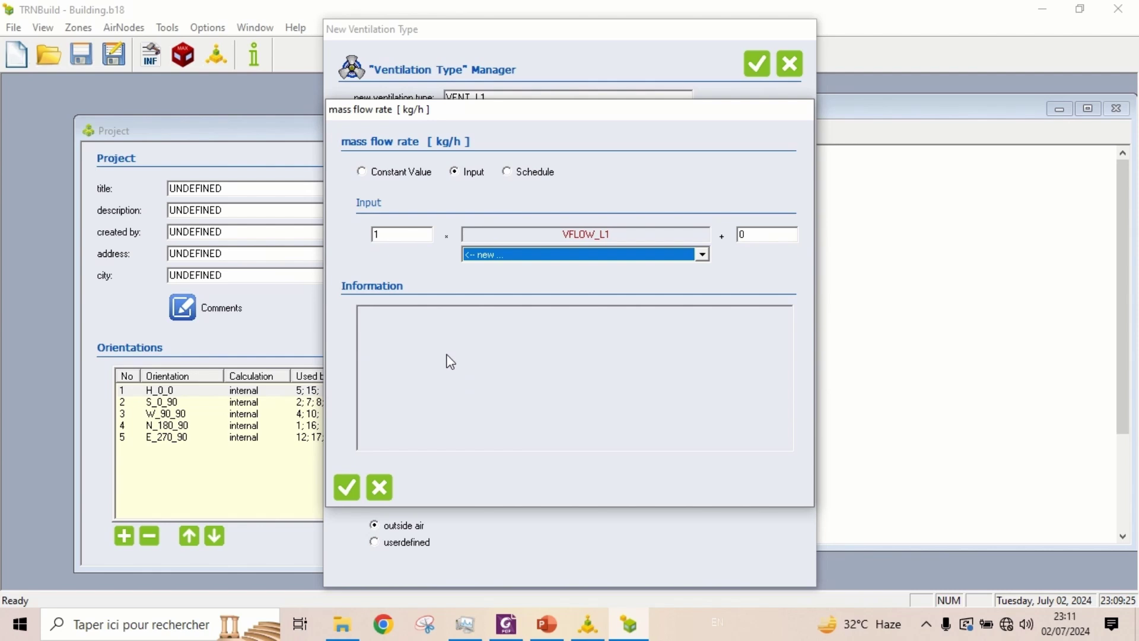
pyautogui.click(350, 491)
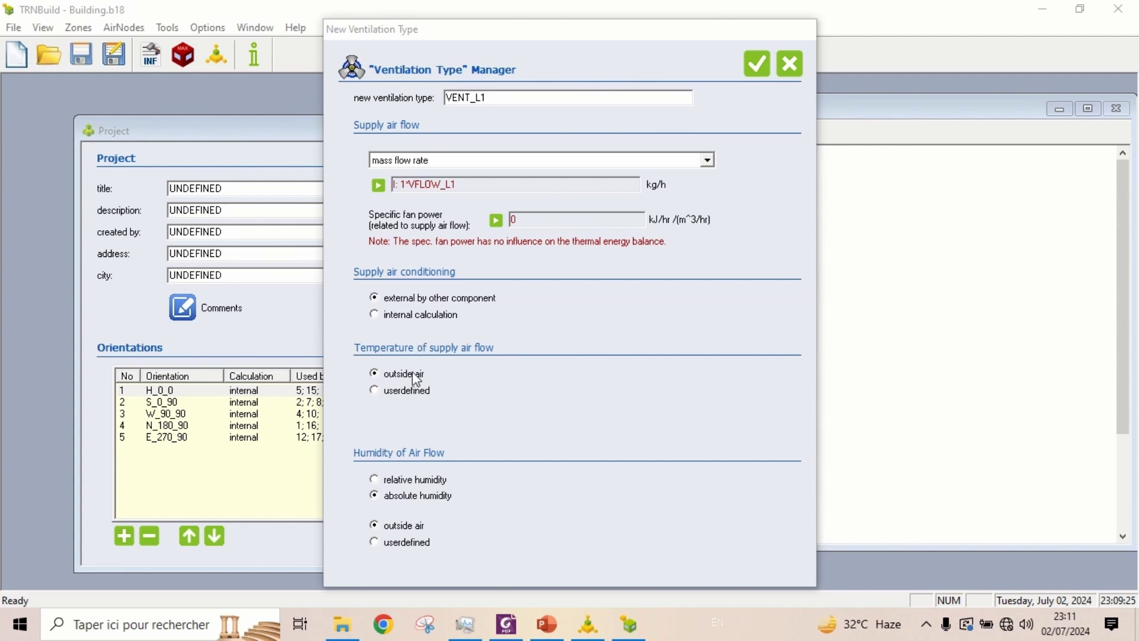
# - Make VENT_L1's supply air temperature user-defined from a new input TVENT_L1 (1*TVENT_L1 °C)
pyautogui.click(377, 393)
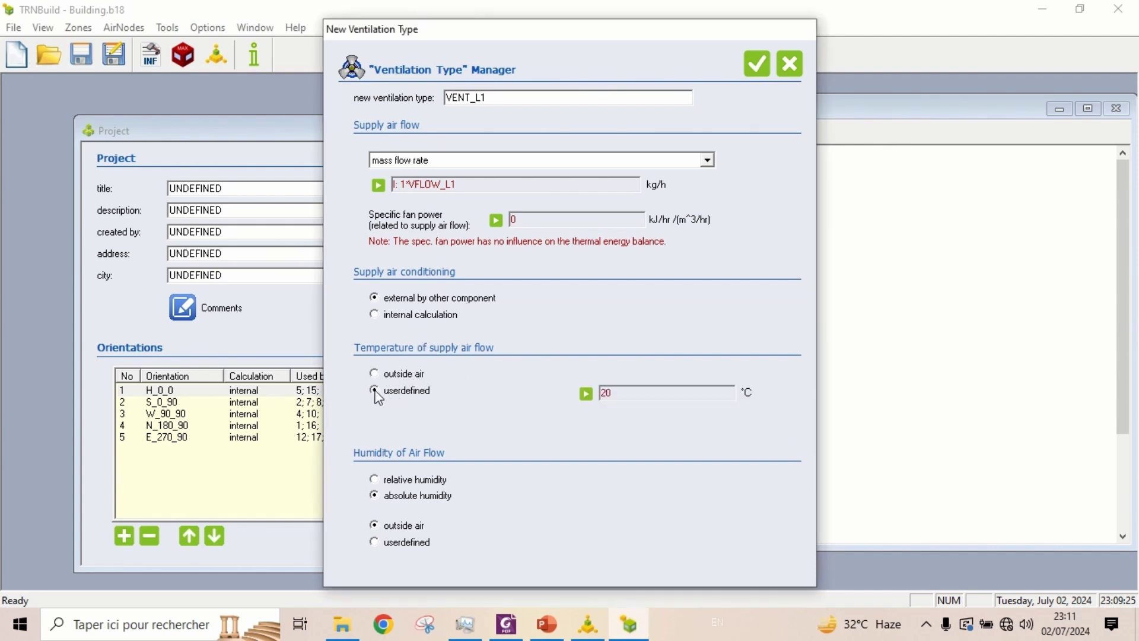
pyautogui.click(589, 396)
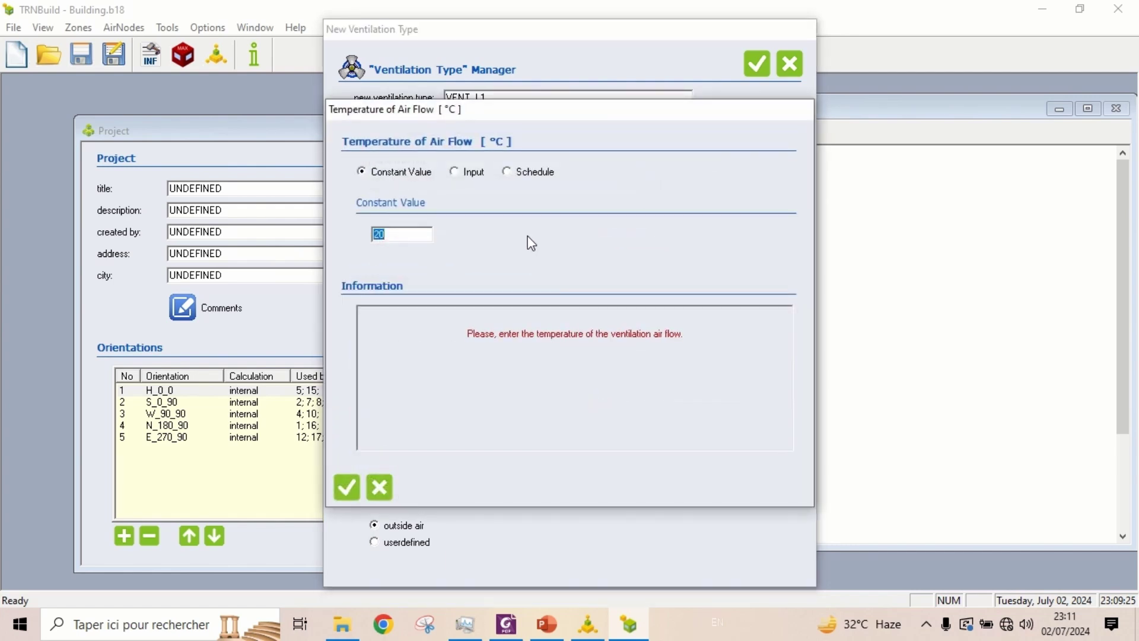
pyautogui.click(469, 176)
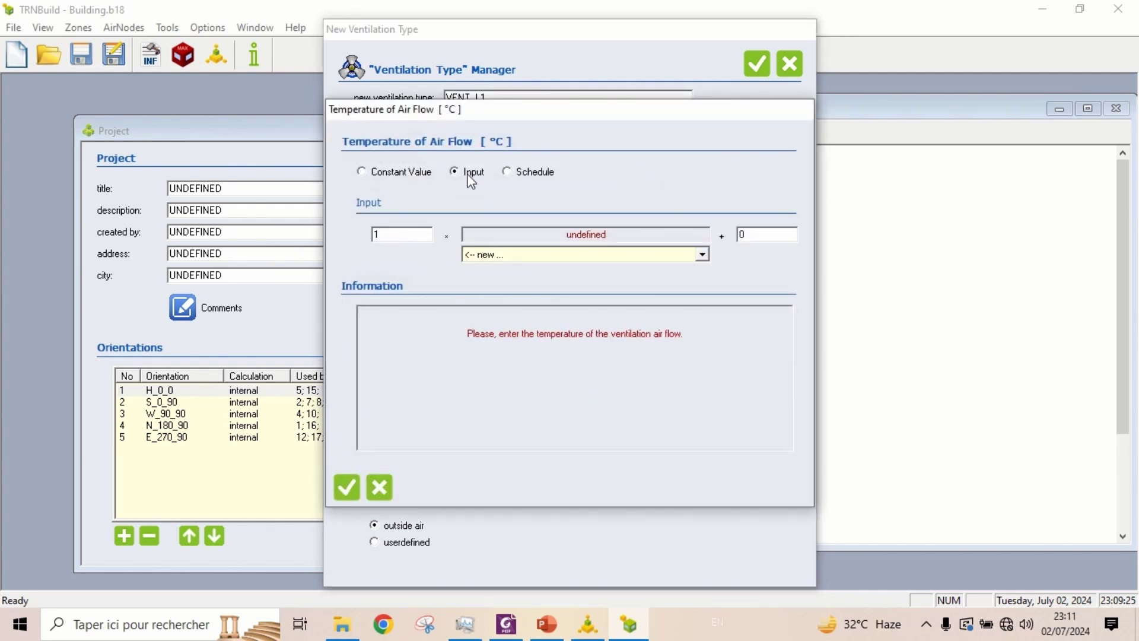
pyautogui.click(702, 254)
pyautogui.click(619, 271)
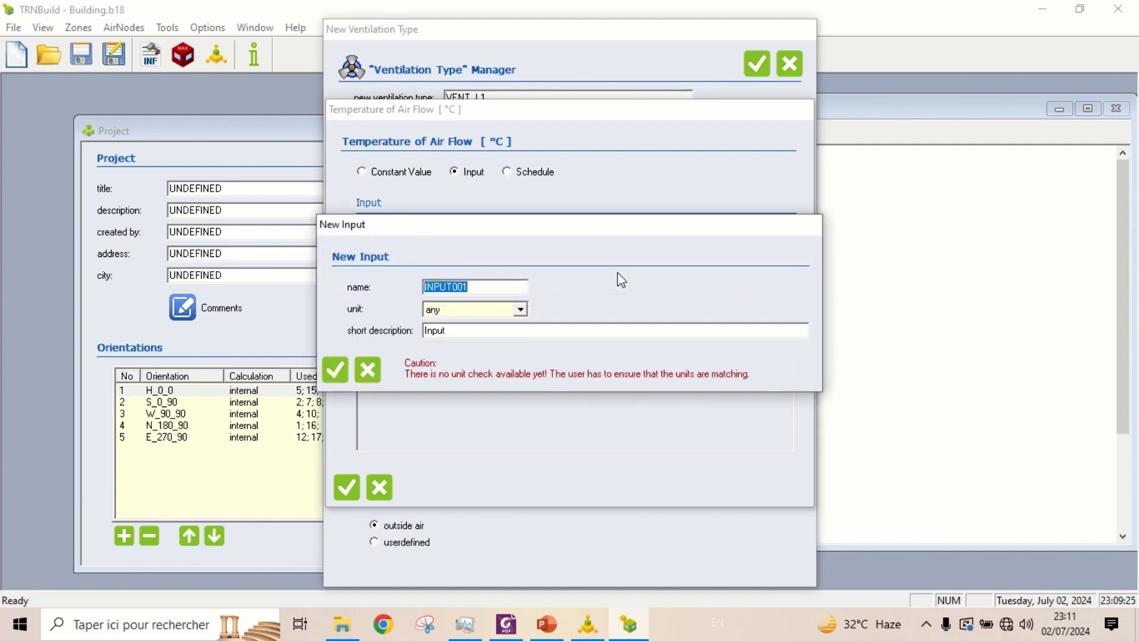
pyautogui.write('TVENT_L1')
pyautogui.click(336, 370)
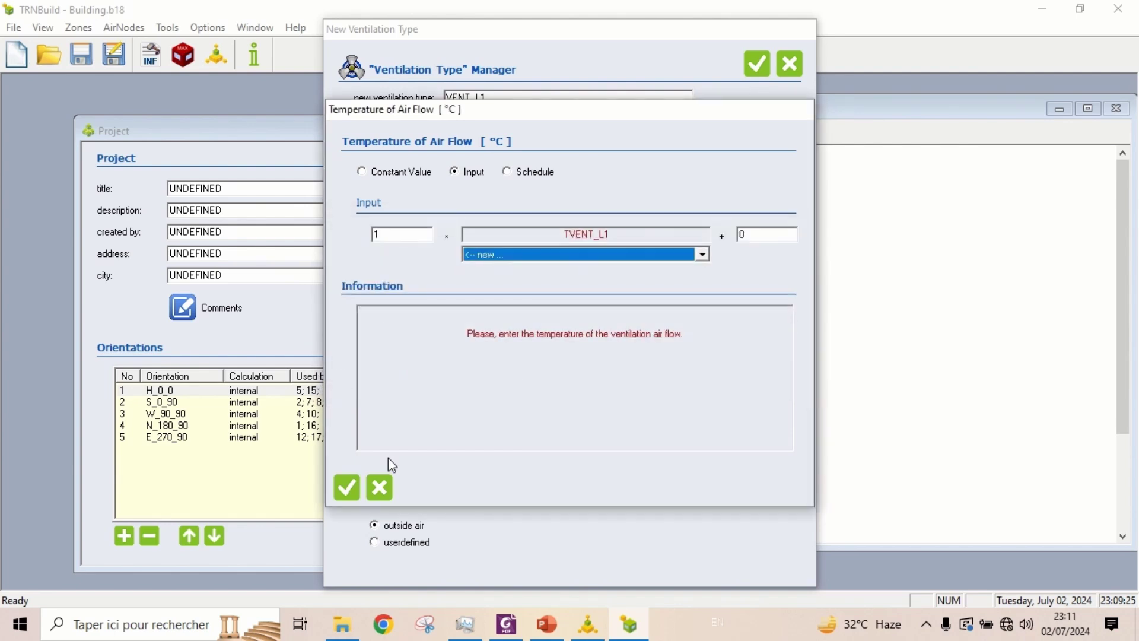
pyautogui.click(349, 487)
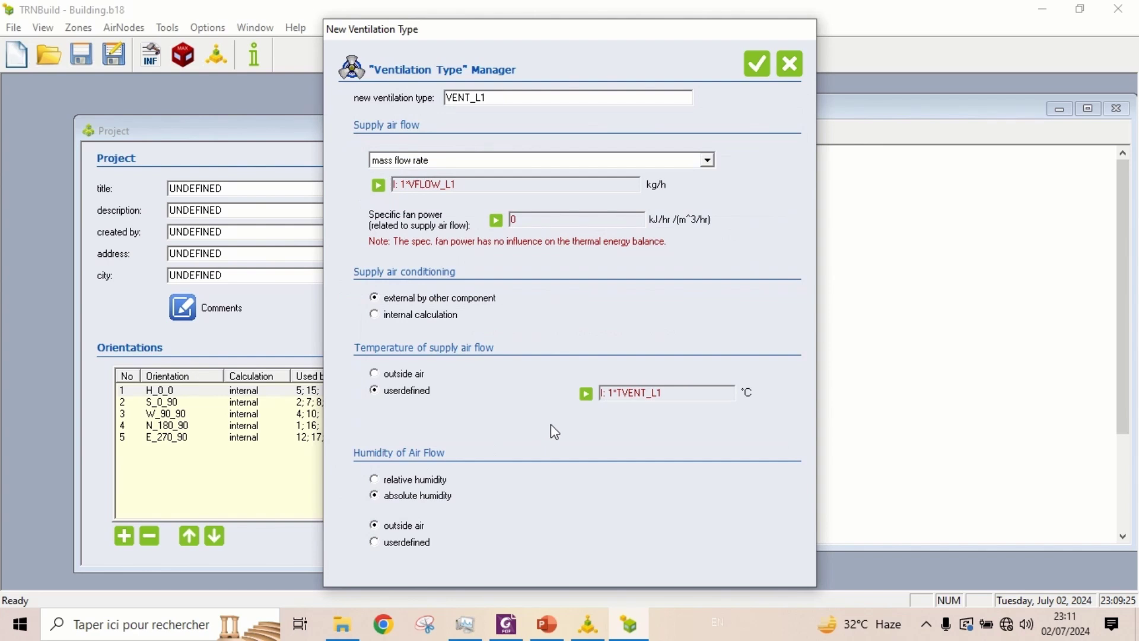
# - Set VENT_L1's humidity as user-defined relative humidity from a new input RHVENT_L1 (1*RHVENT_L1 %)
pyautogui.click(414, 480)
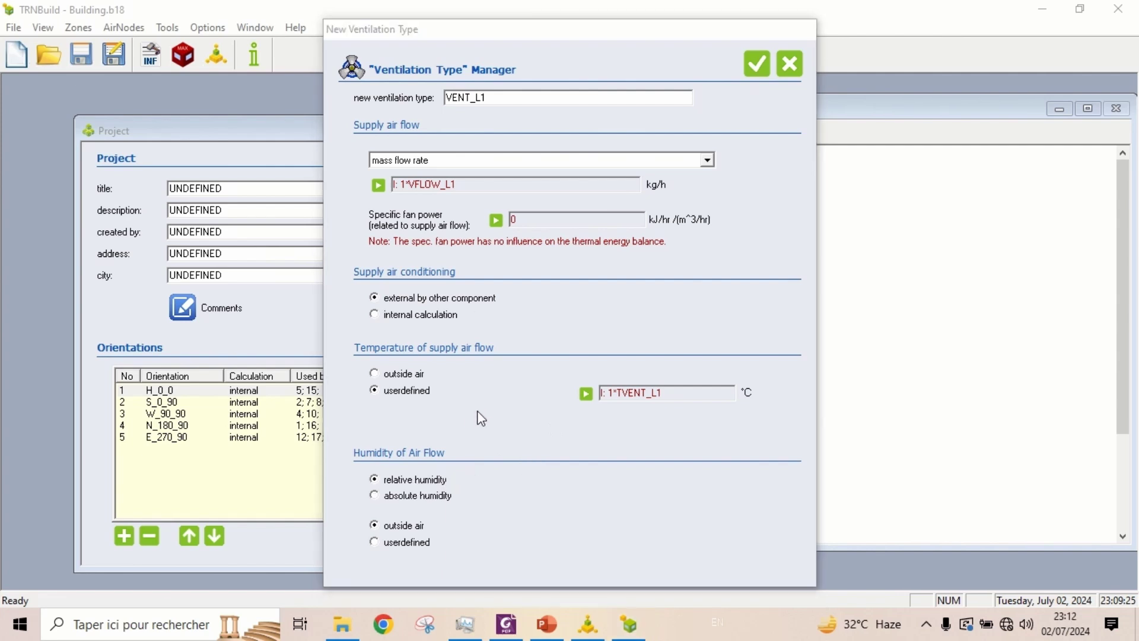
pyautogui.click(379, 542)
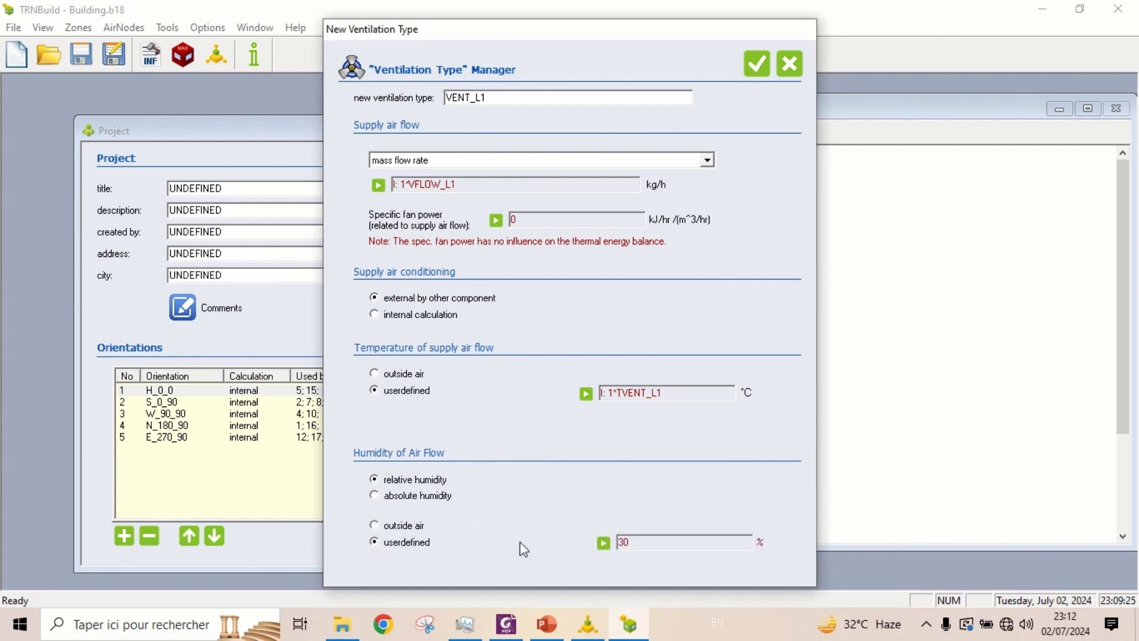
pyautogui.click(603, 542)
pyautogui.click(468, 172)
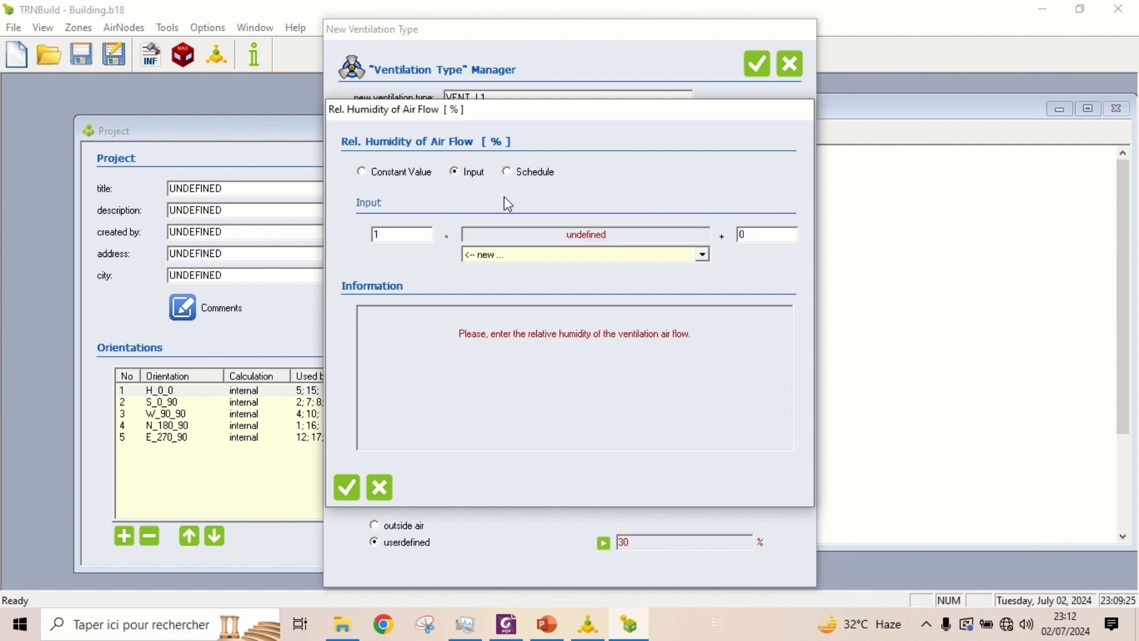
pyautogui.click(703, 255)
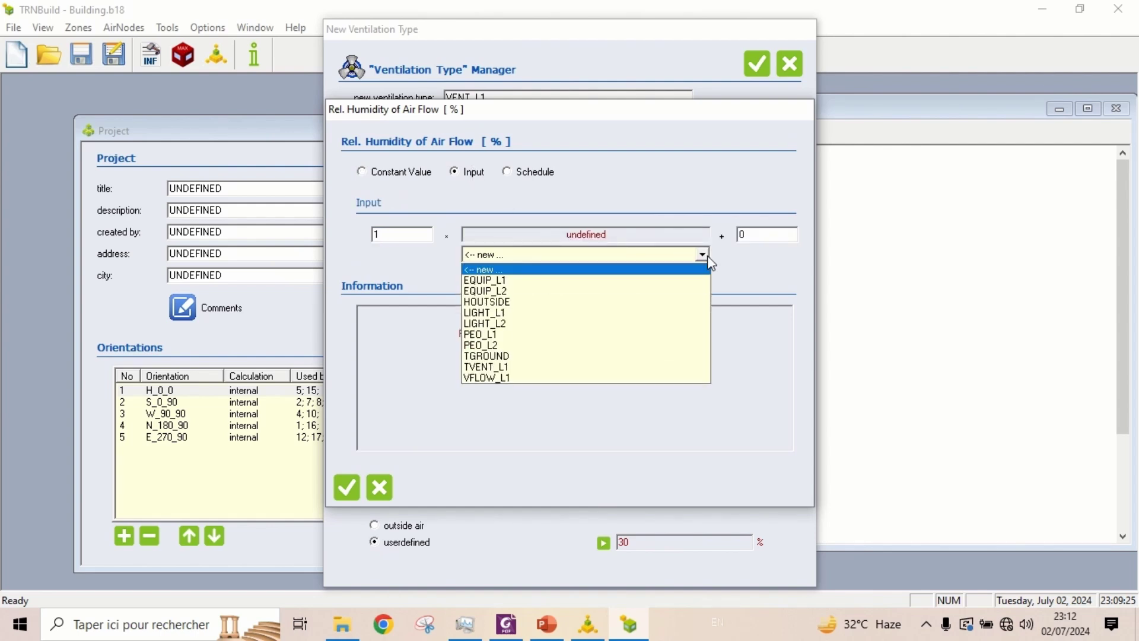
pyautogui.click(628, 276)
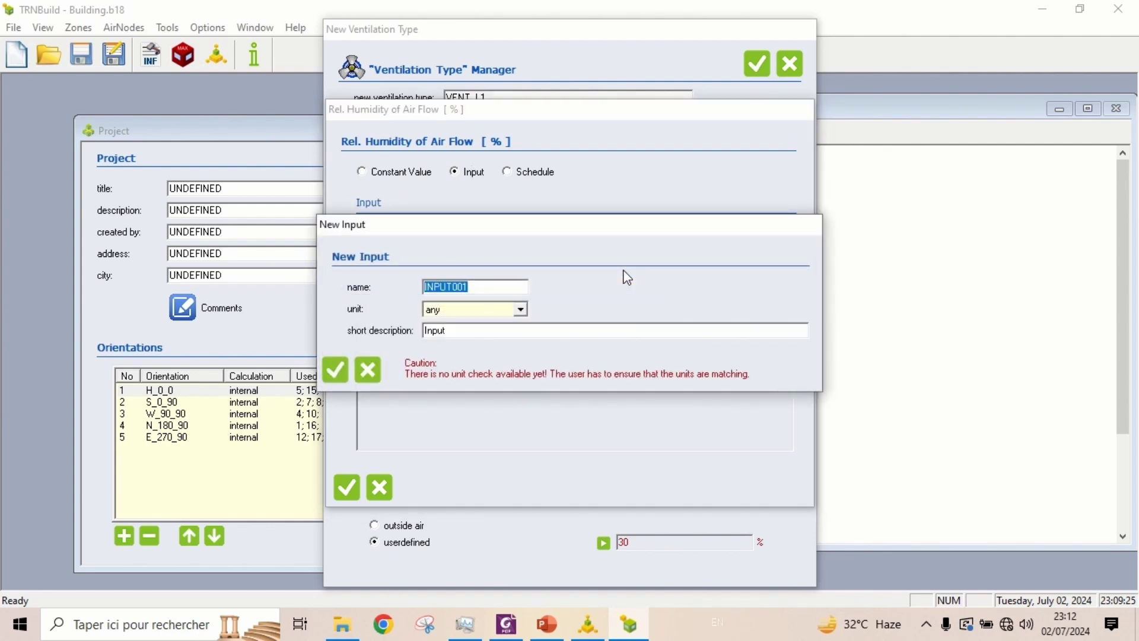
pyautogui.write('RHVENT_L1')
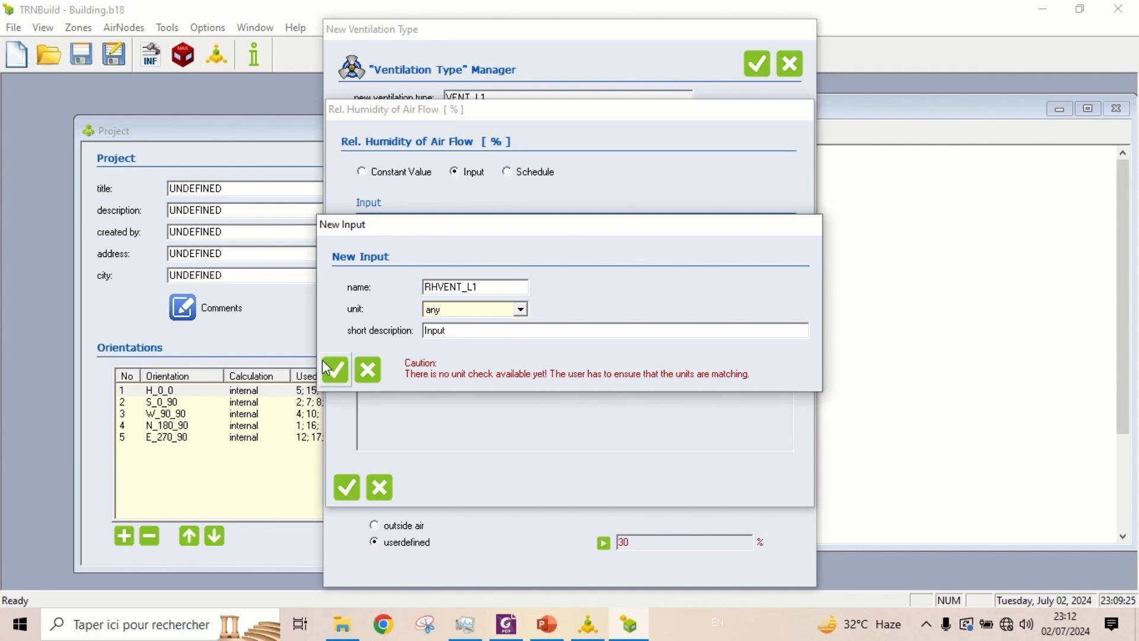
pyautogui.click(334, 371)
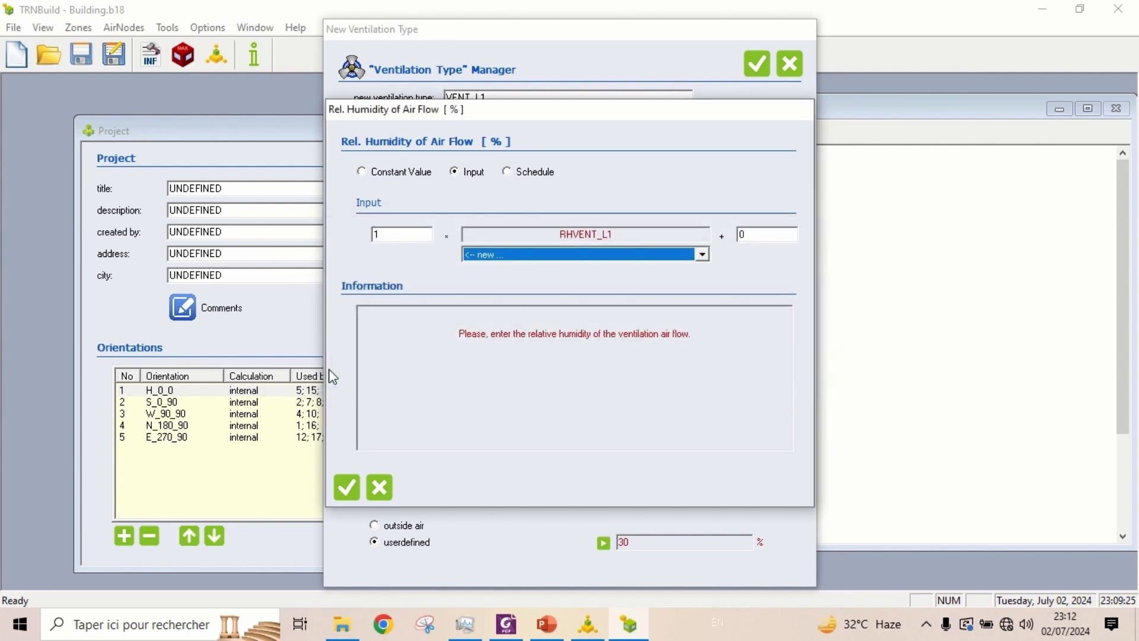
pyautogui.click(348, 487)
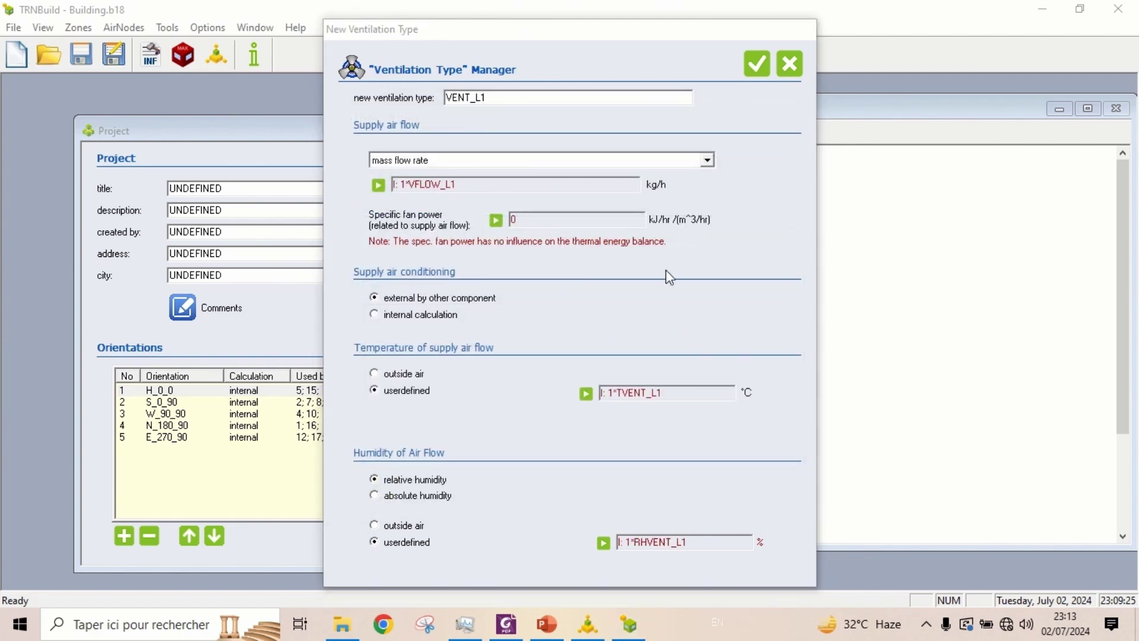
# - Save VENT_L1 and assign it as the ventilation of airnode Lower1 in zone Lower1
pyautogui.click(756, 63)
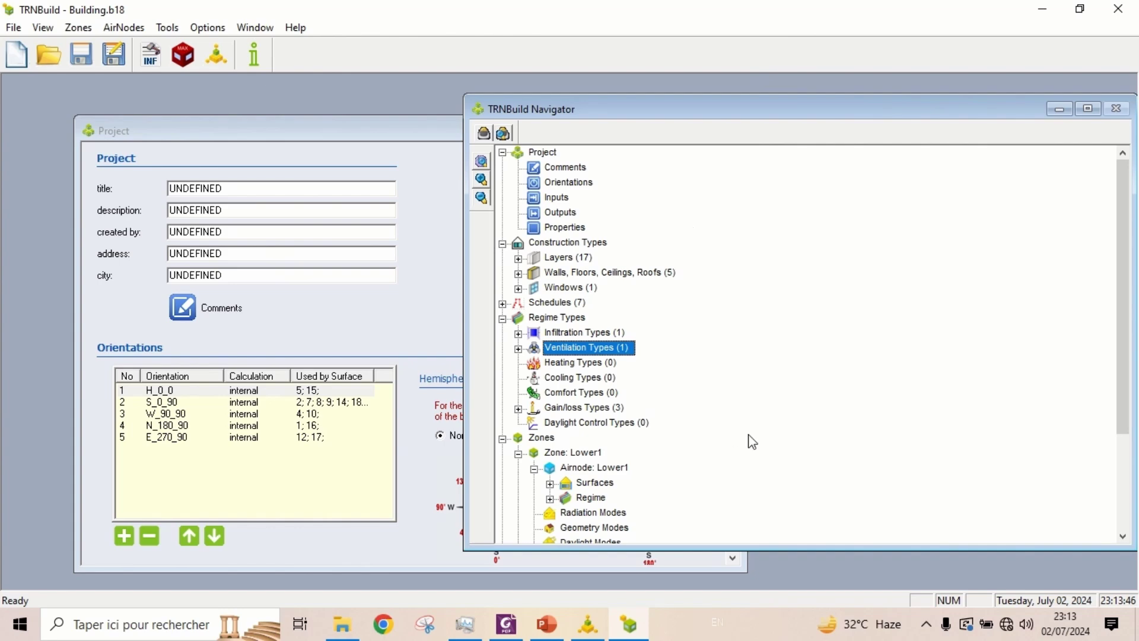
pyautogui.doubleClick(588, 365)
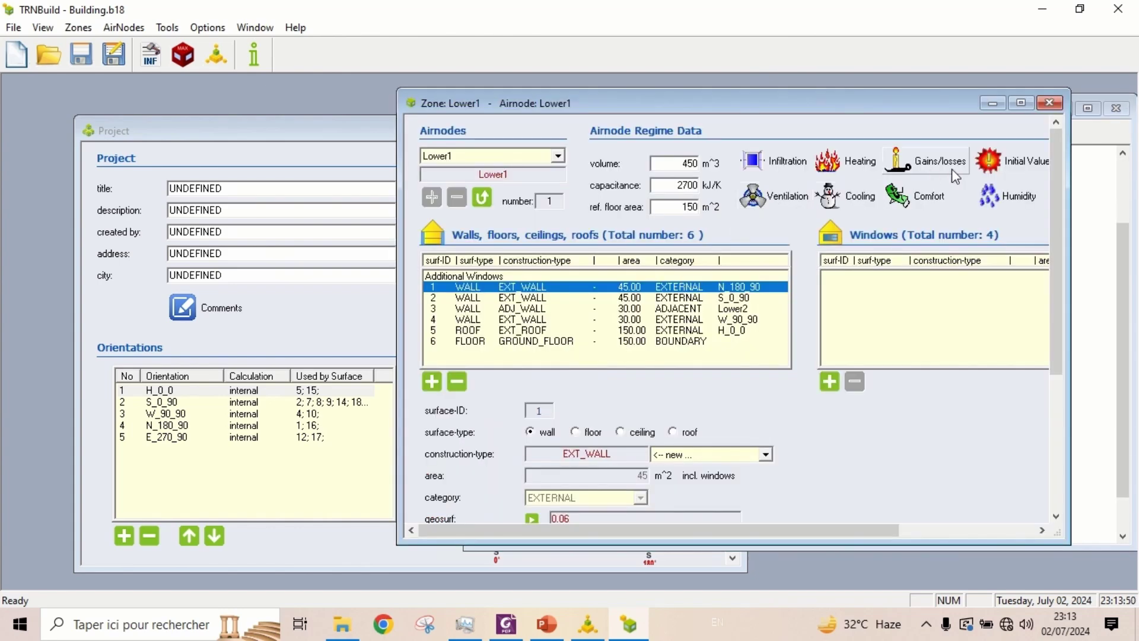
pyautogui.click(781, 198)
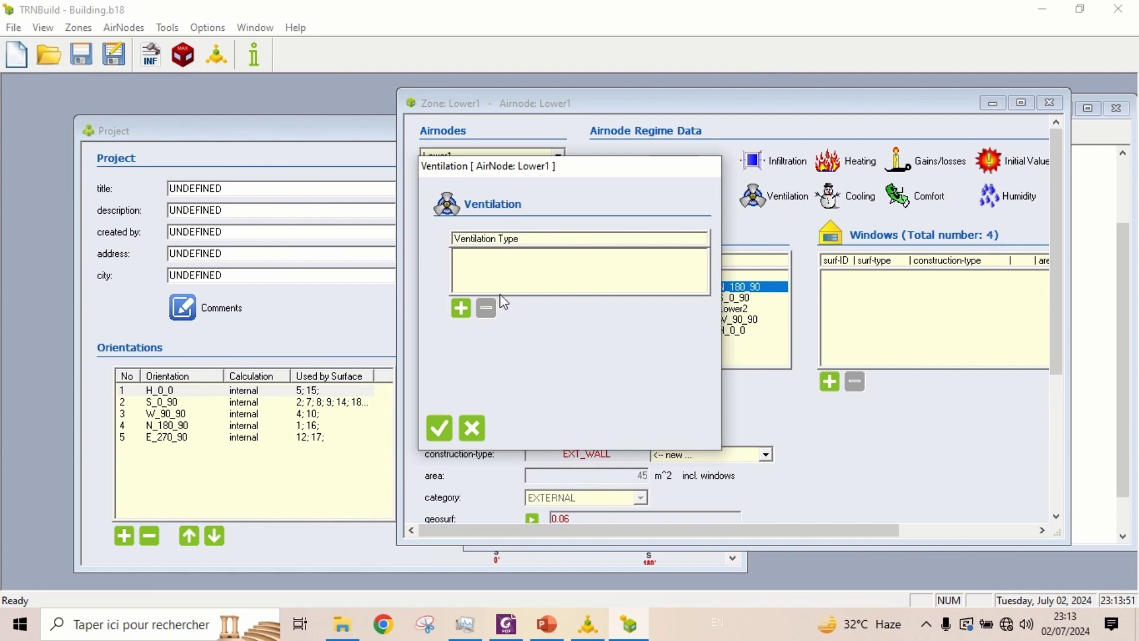
pyautogui.click(463, 309)
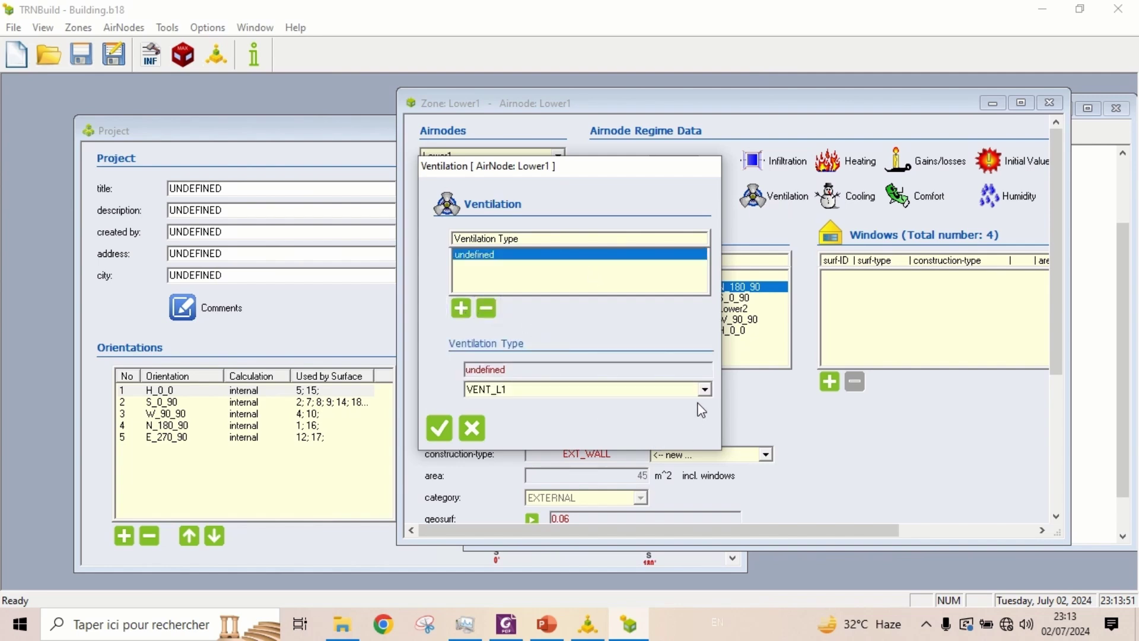
pyautogui.click(705, 390)
pyautogui.click(649, 405)
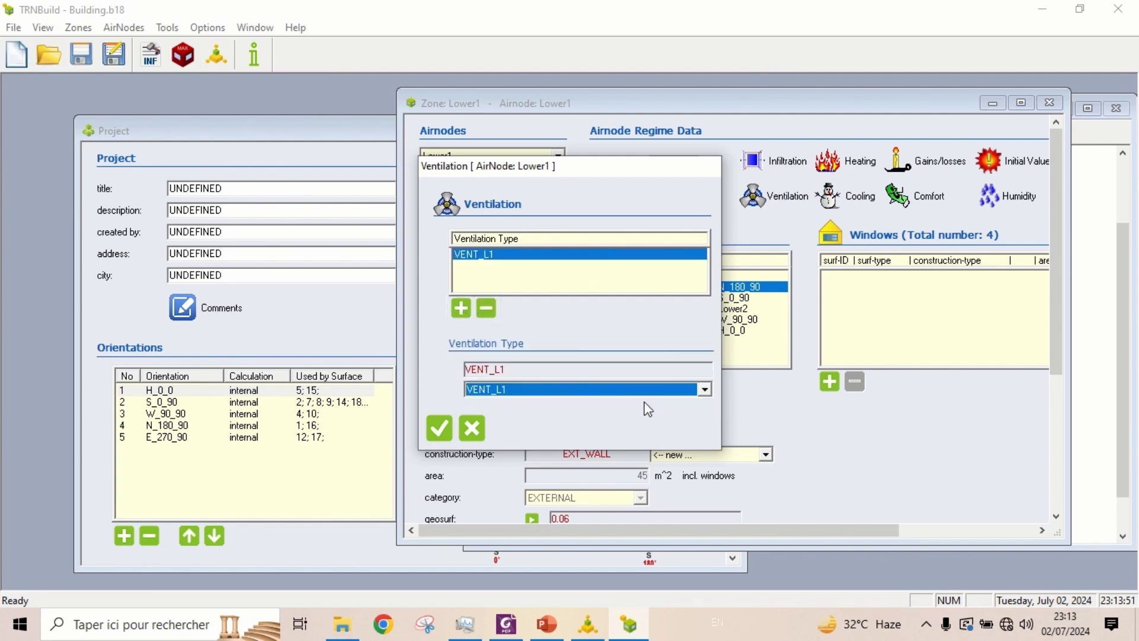
pyautogui.click(439, 429)
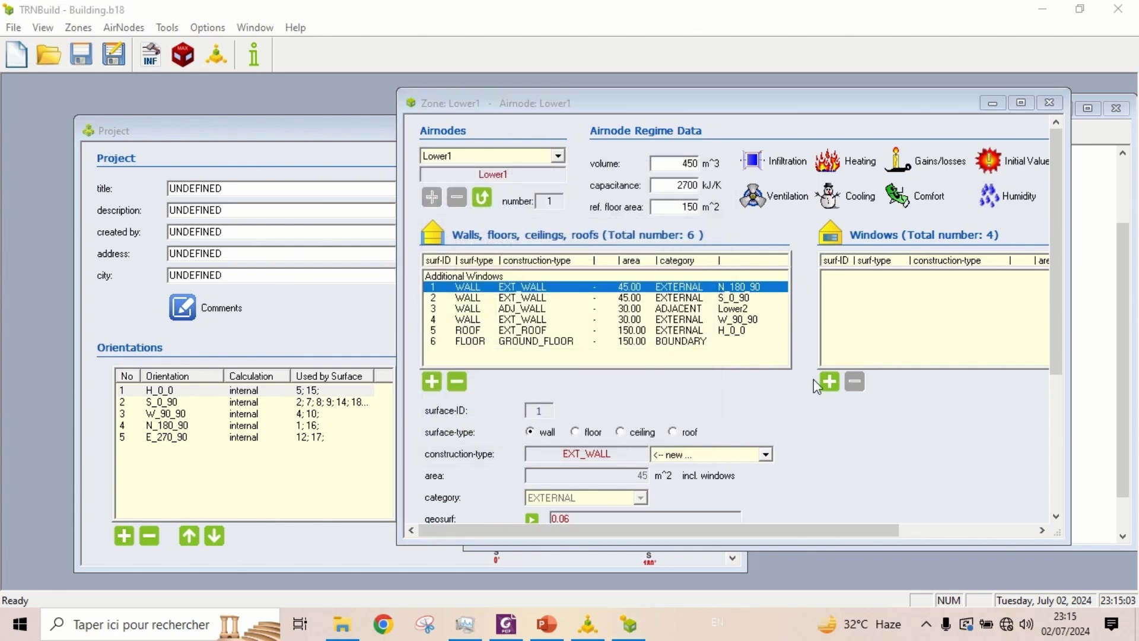
pyautogui.click(1051, 103)
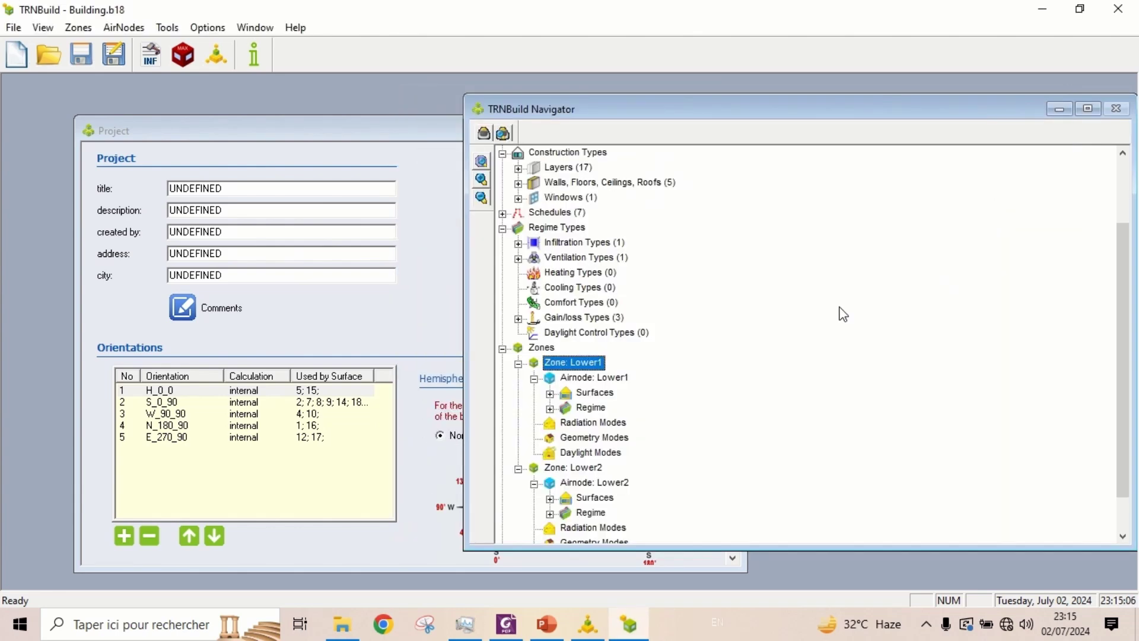
# - Add ventilation type VENT_L2 with its mass flow rate taken from a new input VFLOW_L2 in kg/h
pyautogui.rightClick(576, 257)
pyautogui.click(625, 272)
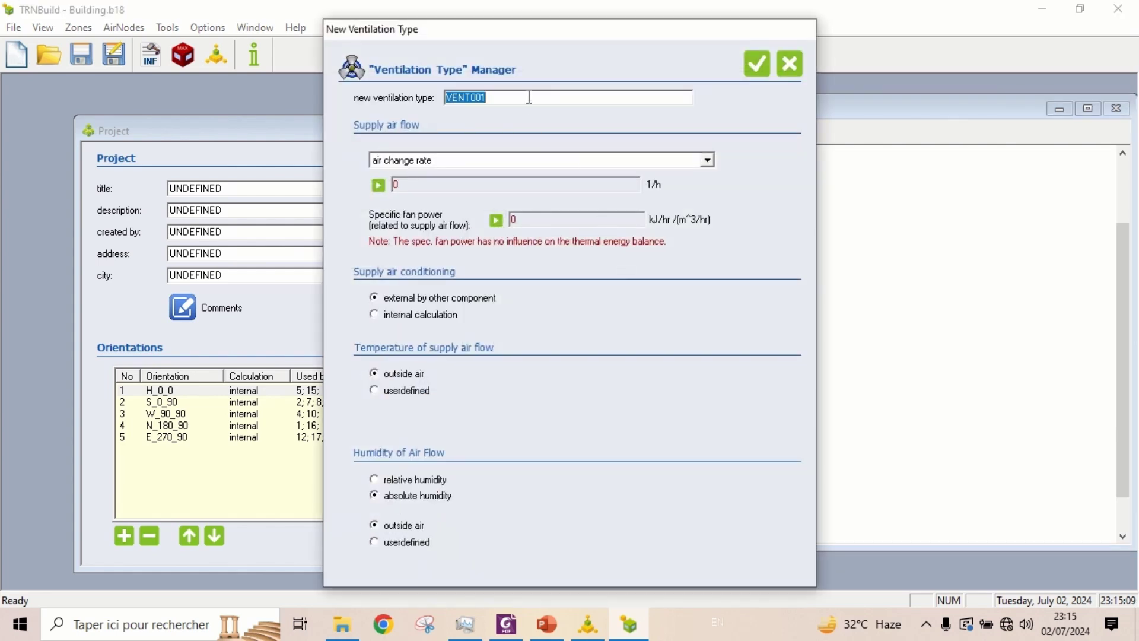
pyautogui.write('VENT_L2')
pyautogui.click(715, 164)
pyautogui.click(659, 178)
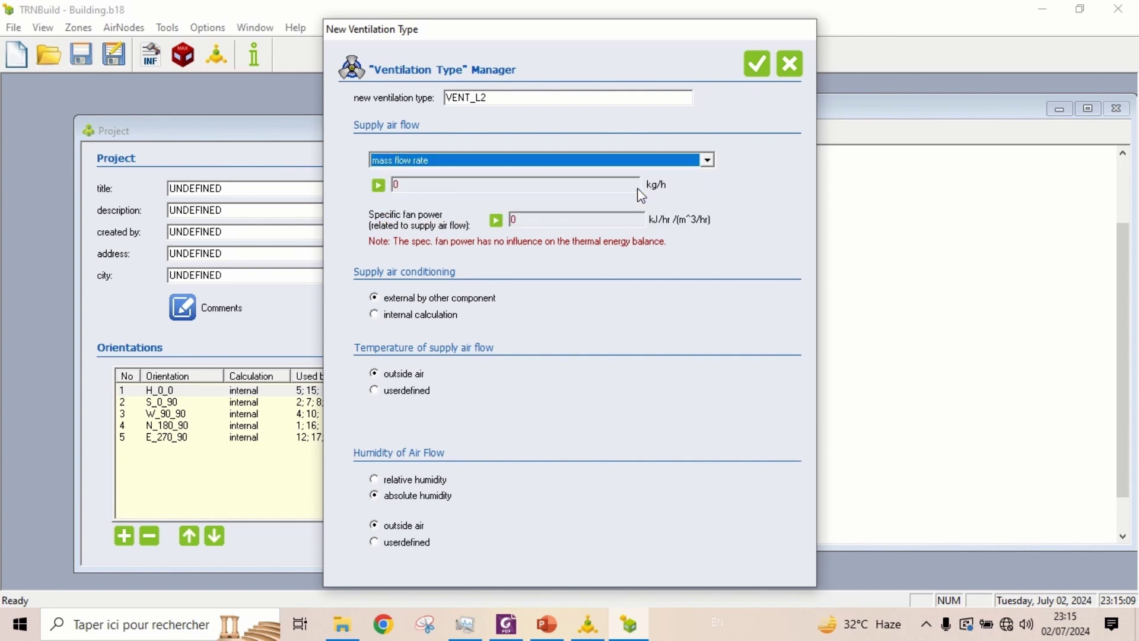
pyautogui.click(380, 186)
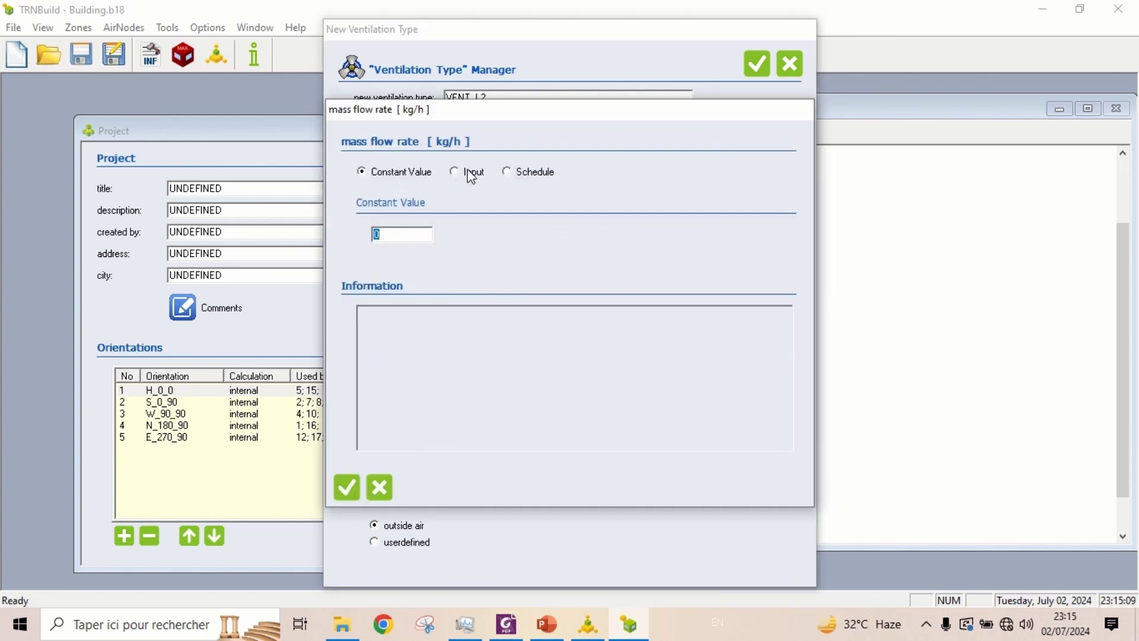
pyautogui.click(472, 177)
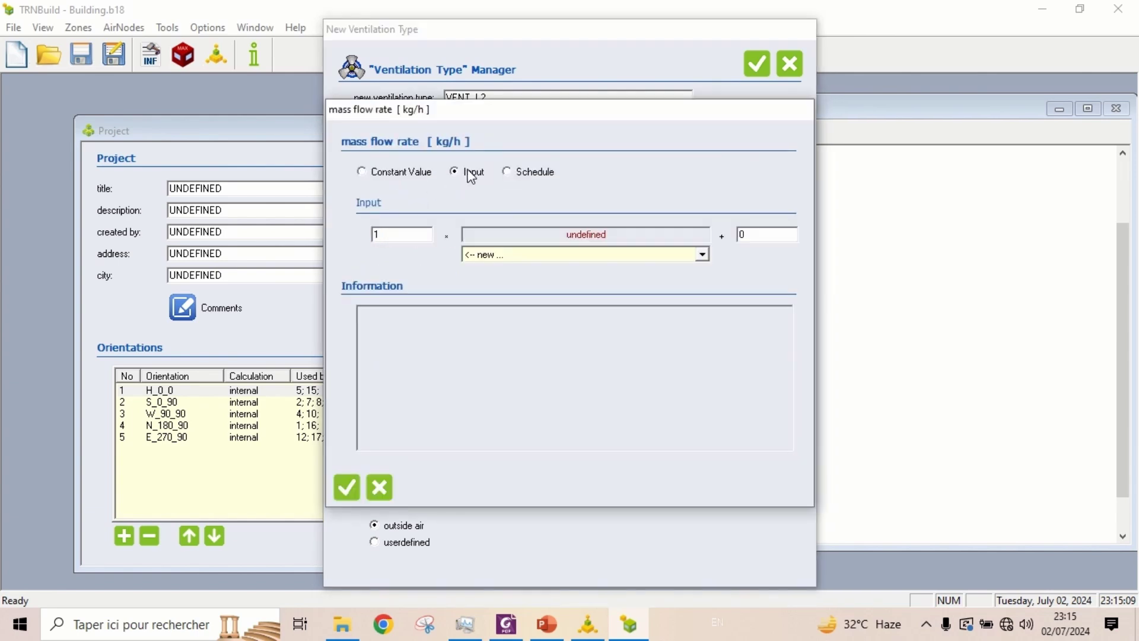
pyautogui.click(703, 254)
pyautogui.click(631, 271)
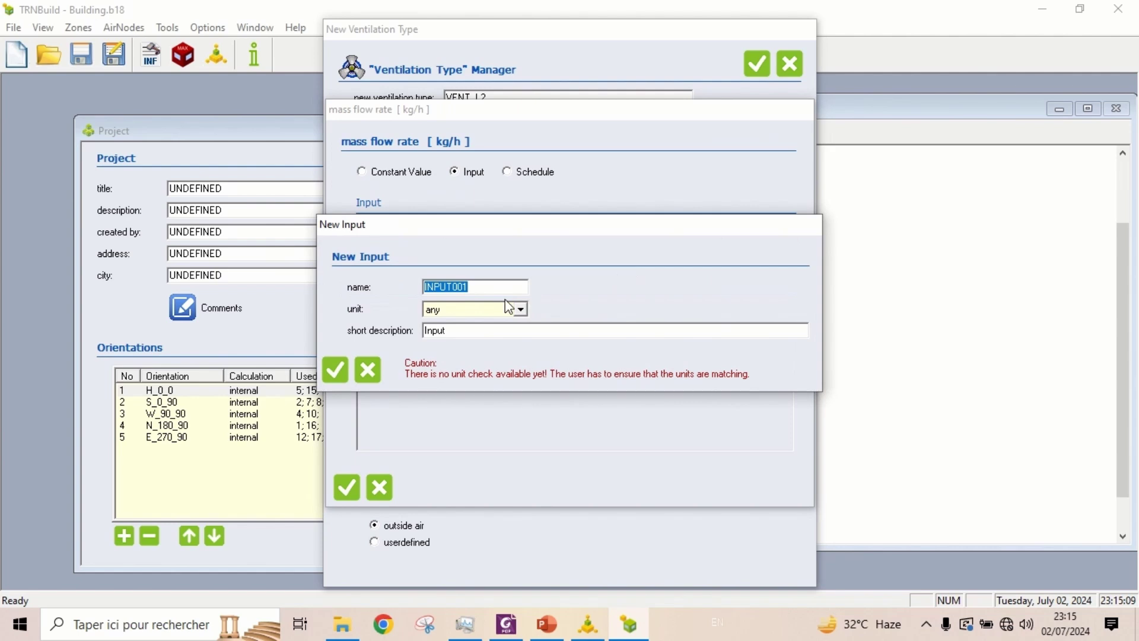
pyautogui.write('VFLOW_L2')
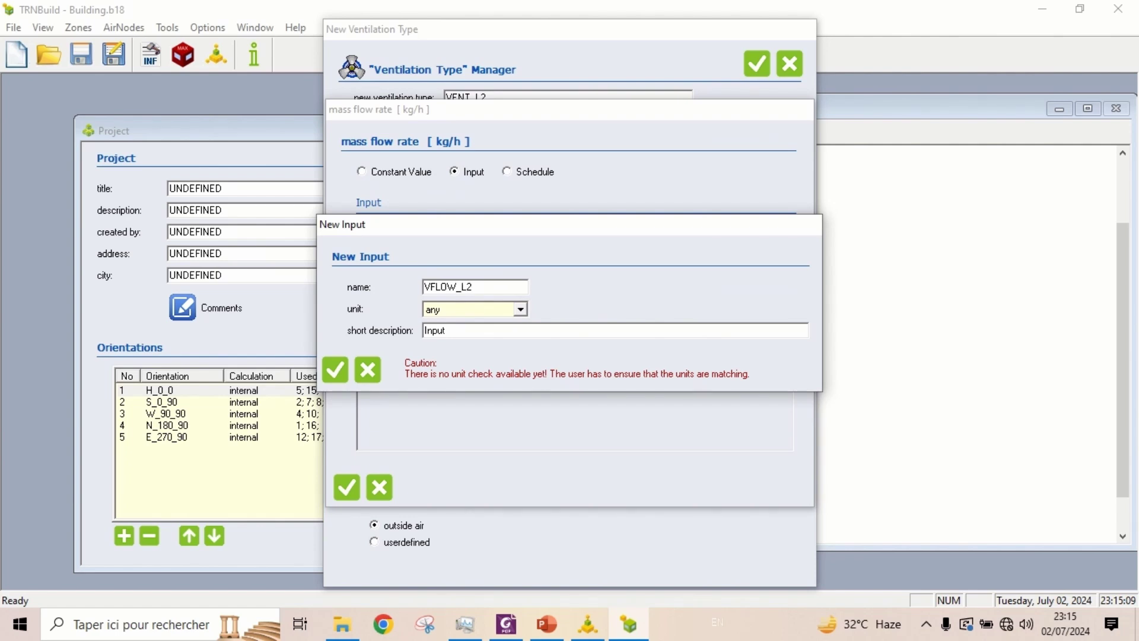
pyautogui.click(345, 371)
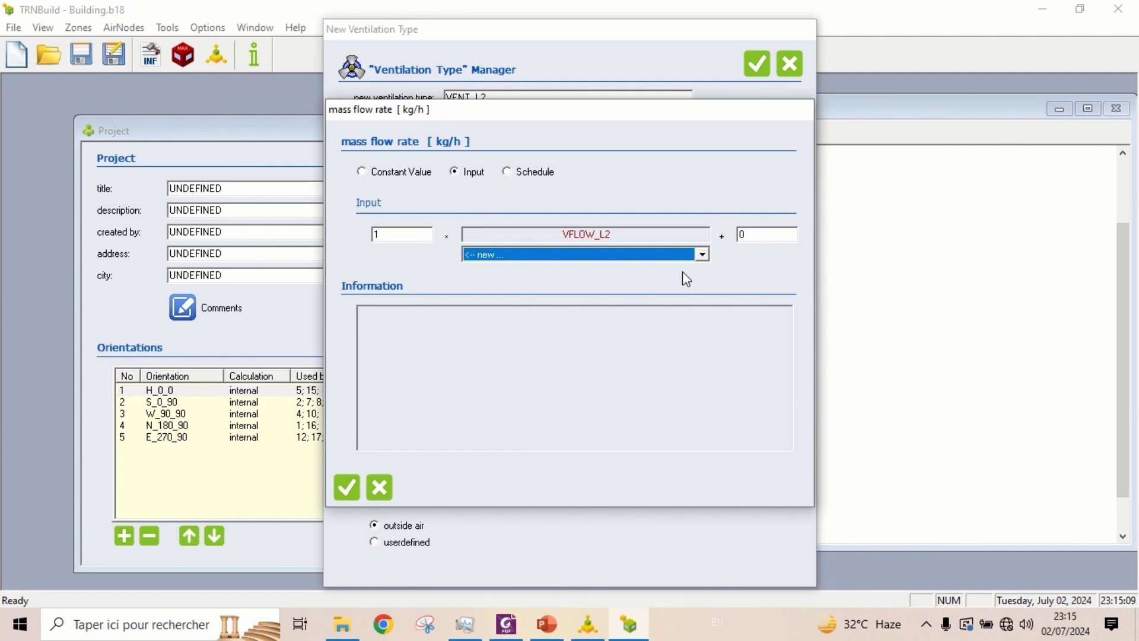
pyautogui.click(347, 487)
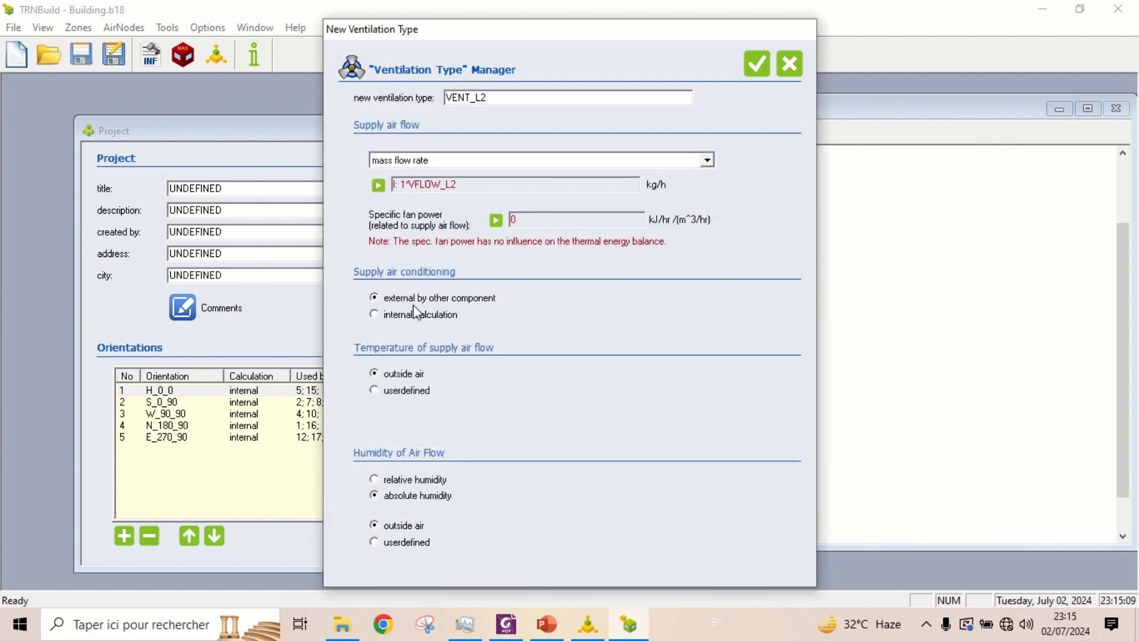
# - Make VENT_L2's supply air temperature user-defined from a new input TVENT_L2 in °C
pyautogui.click(392, 391)
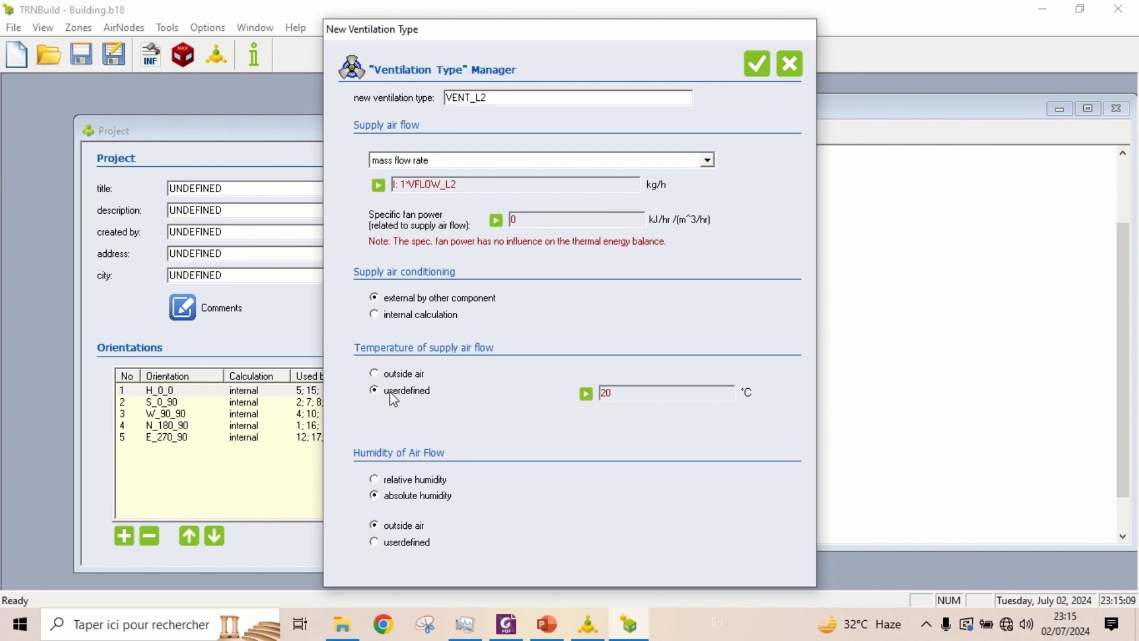
pyautogui.click(586, 394)
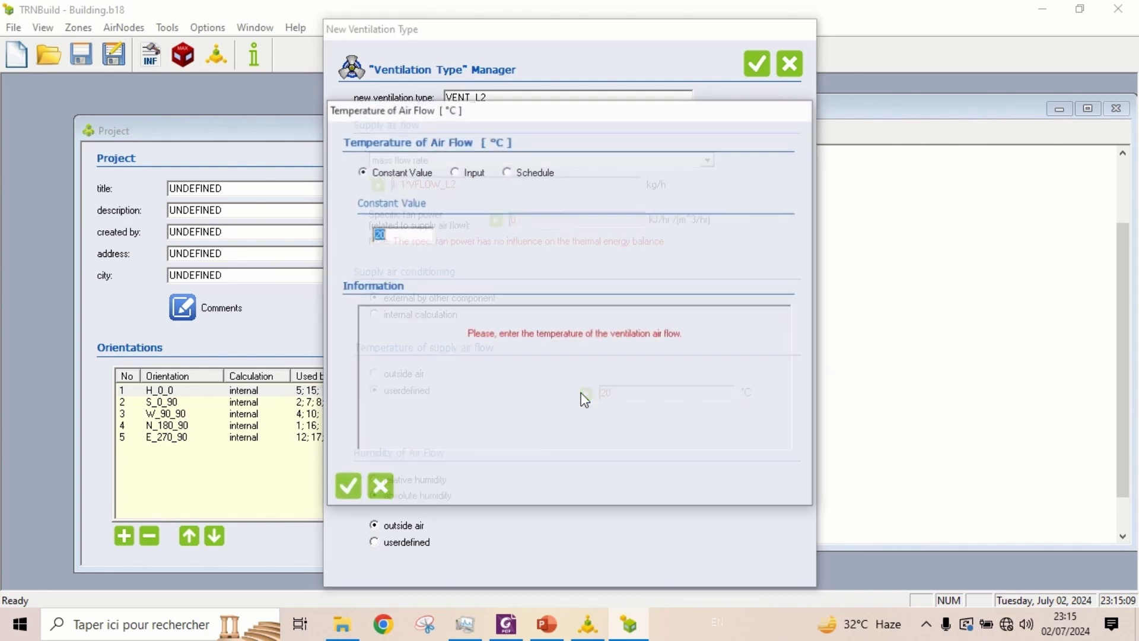
pyautogui.click(471, 172)
pyautogui.click(702, 255)
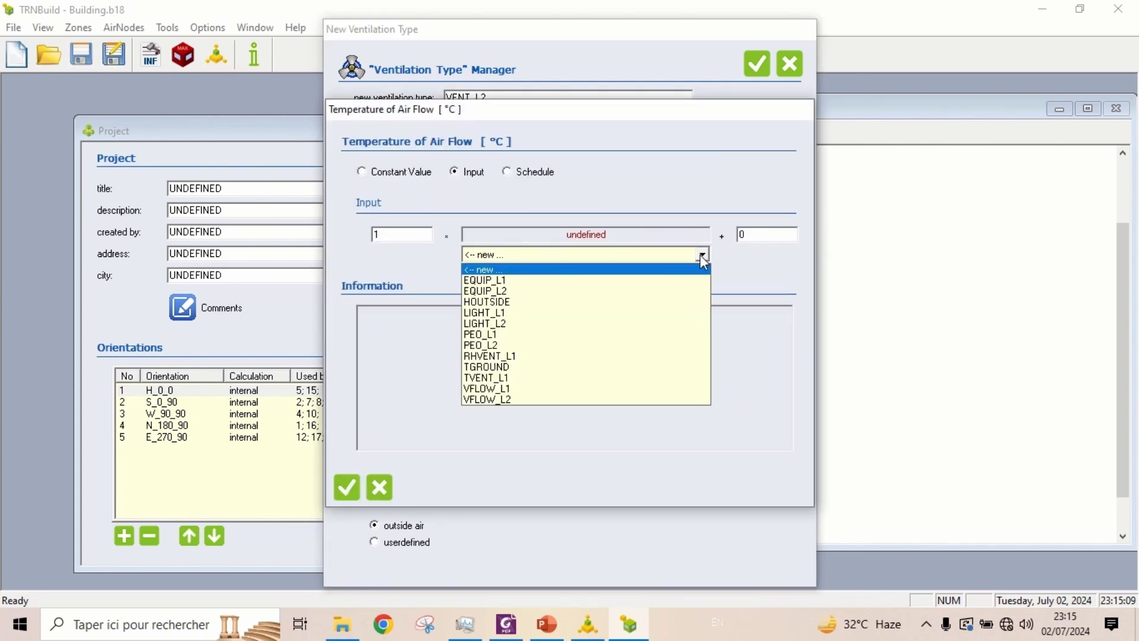
pyautogui.click(620, 270)
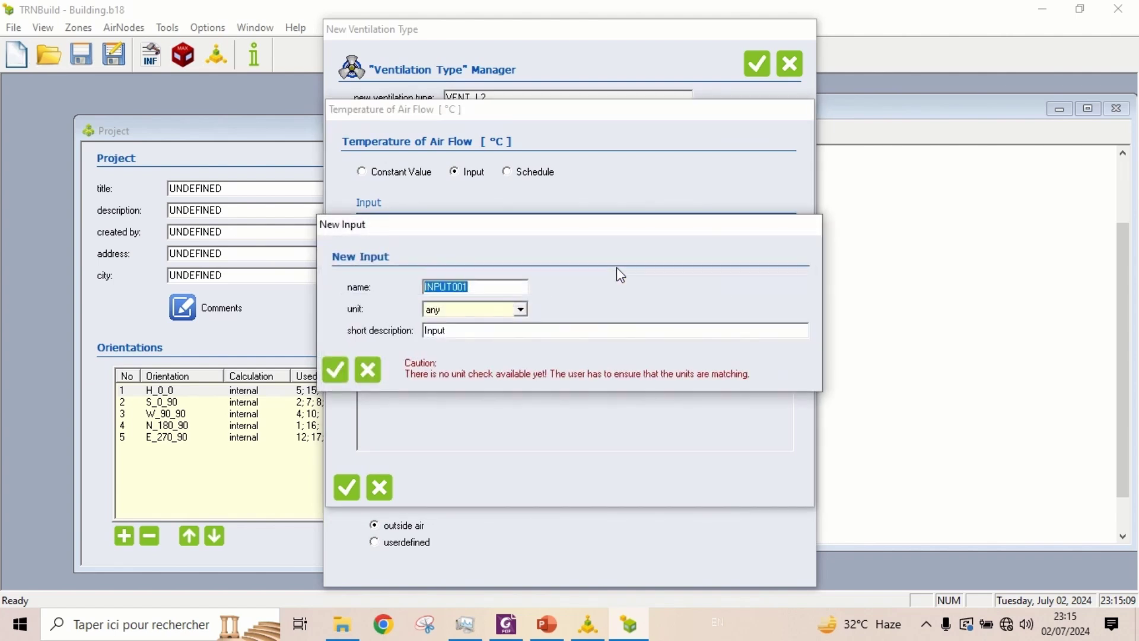
pyautogui.write('TVENT_L2')
pyautogui.click(333, 375)
pyautogui.click(350, 487)
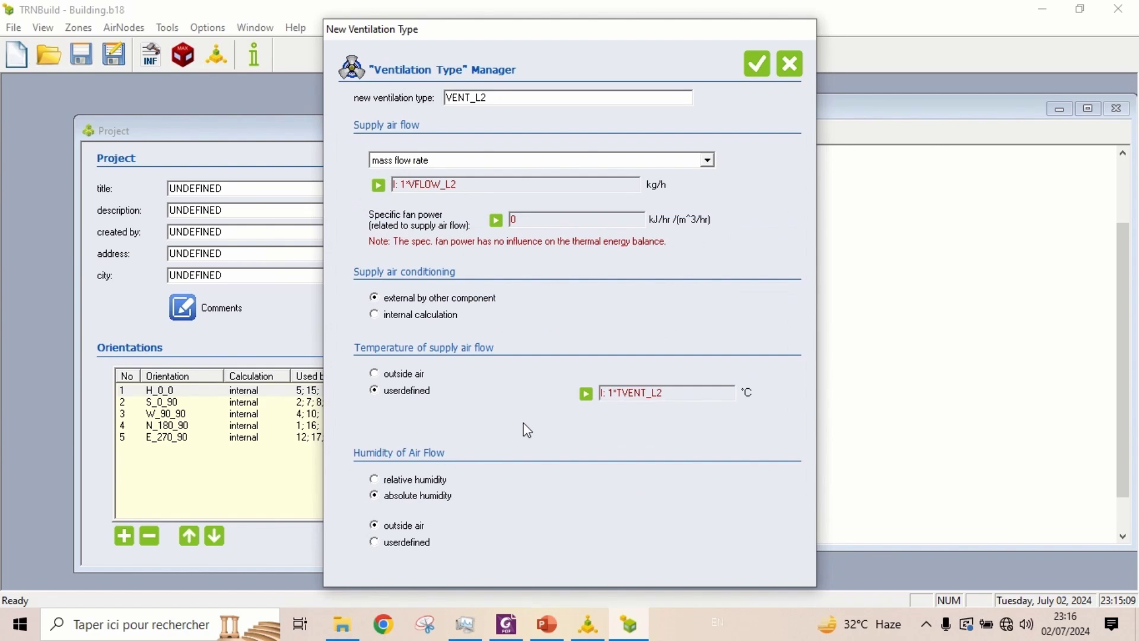
# - Set VENT_L2's humidity as user-defined relative humidity from a new input RHVENT_L2 in %
pyautogui.click(375, 479)
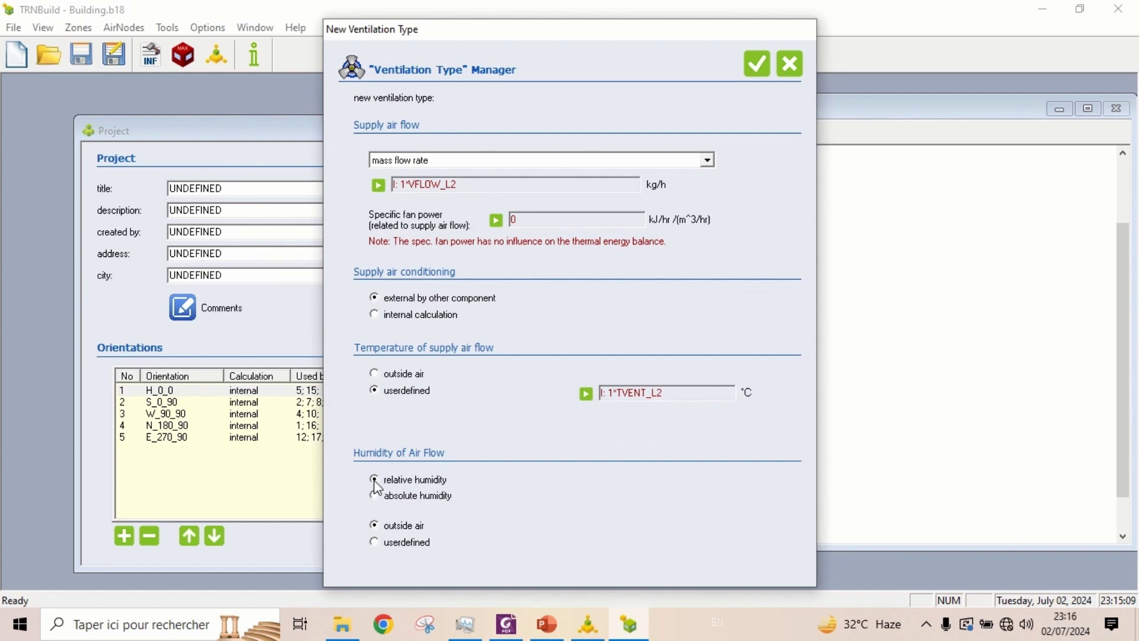
pyautogui.click(375, 543)
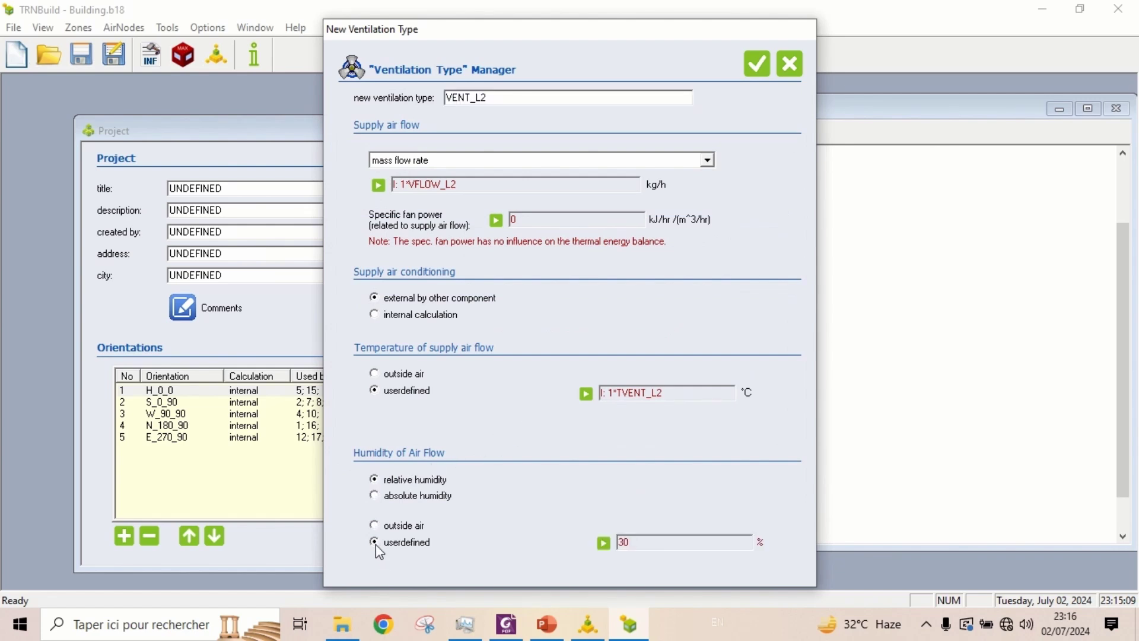
pyautogui.click(604, 543)
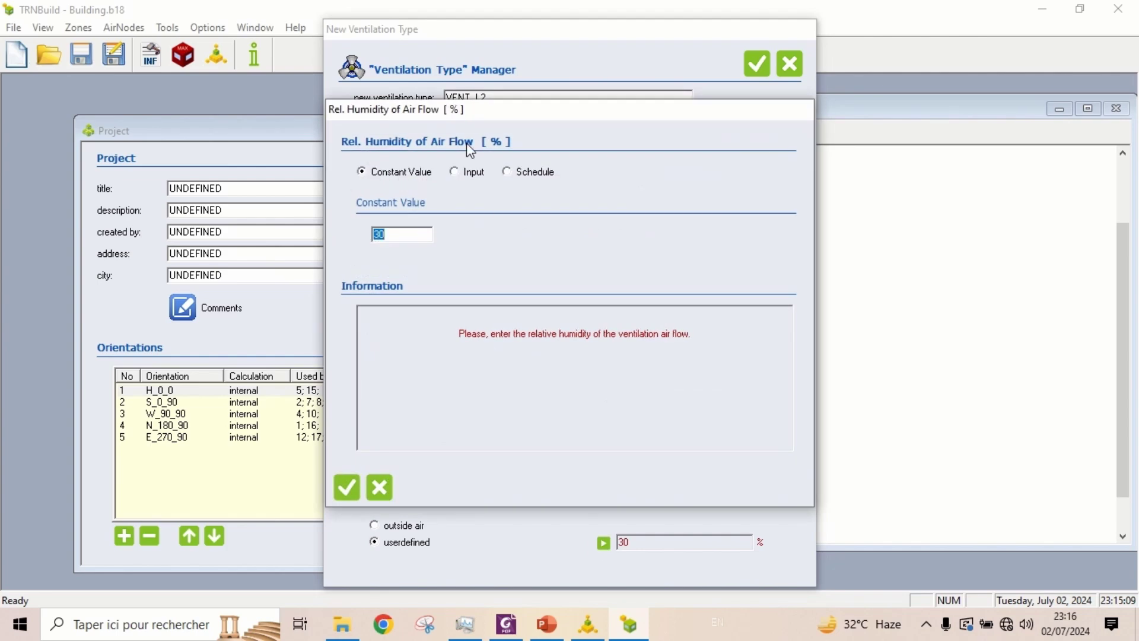
pyautogui.click(455, 172)
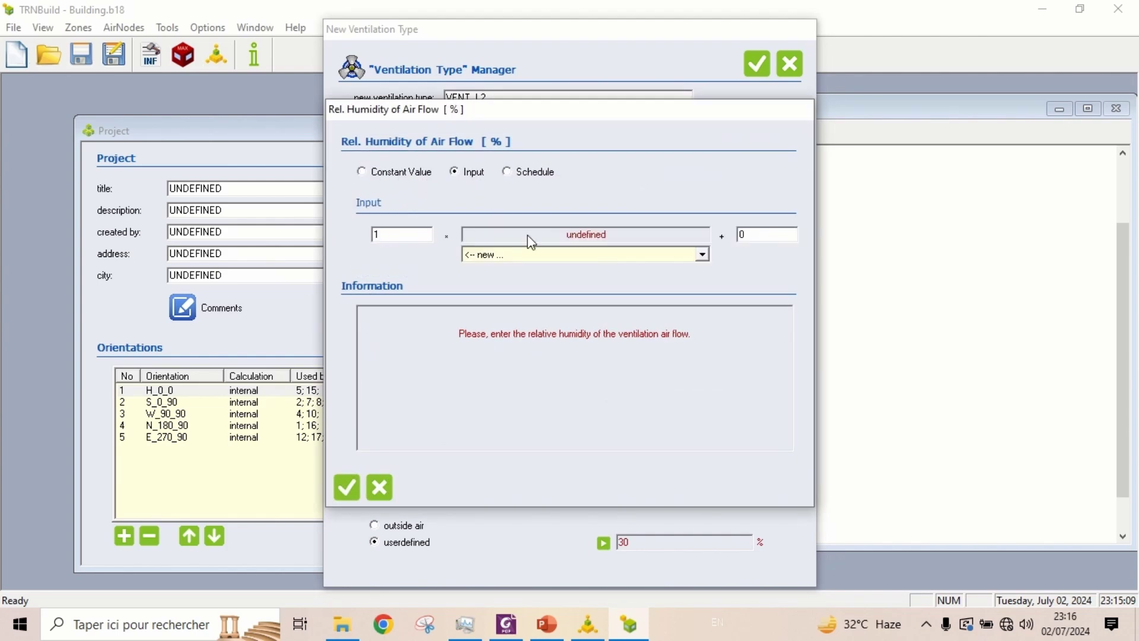
pyautogui.click(706, 256)
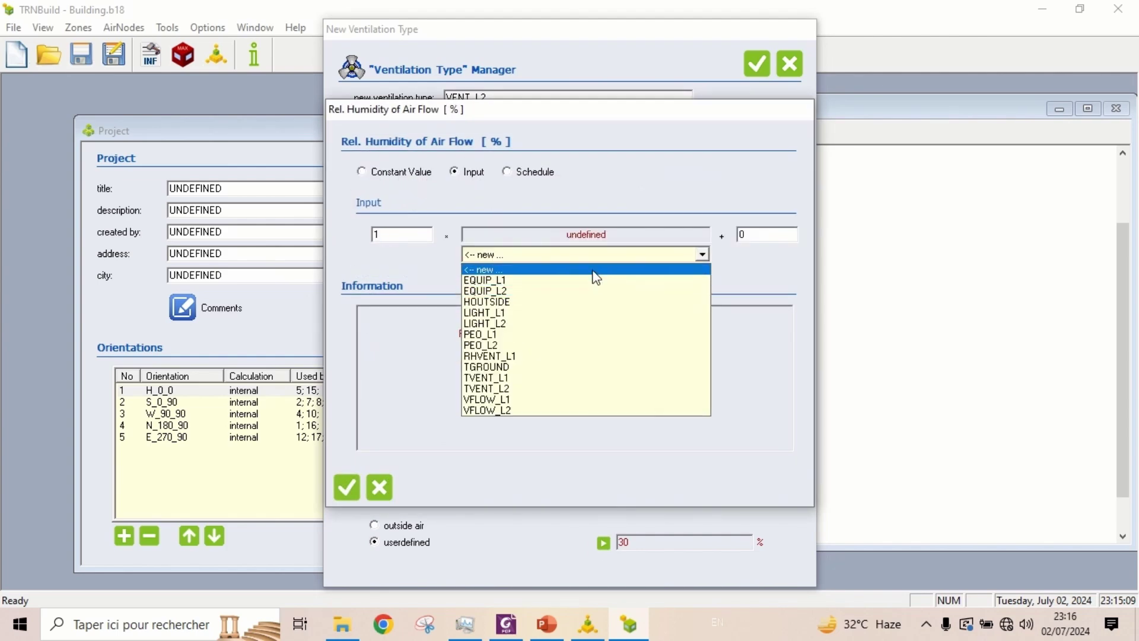
pyautogui.click(595, 270)
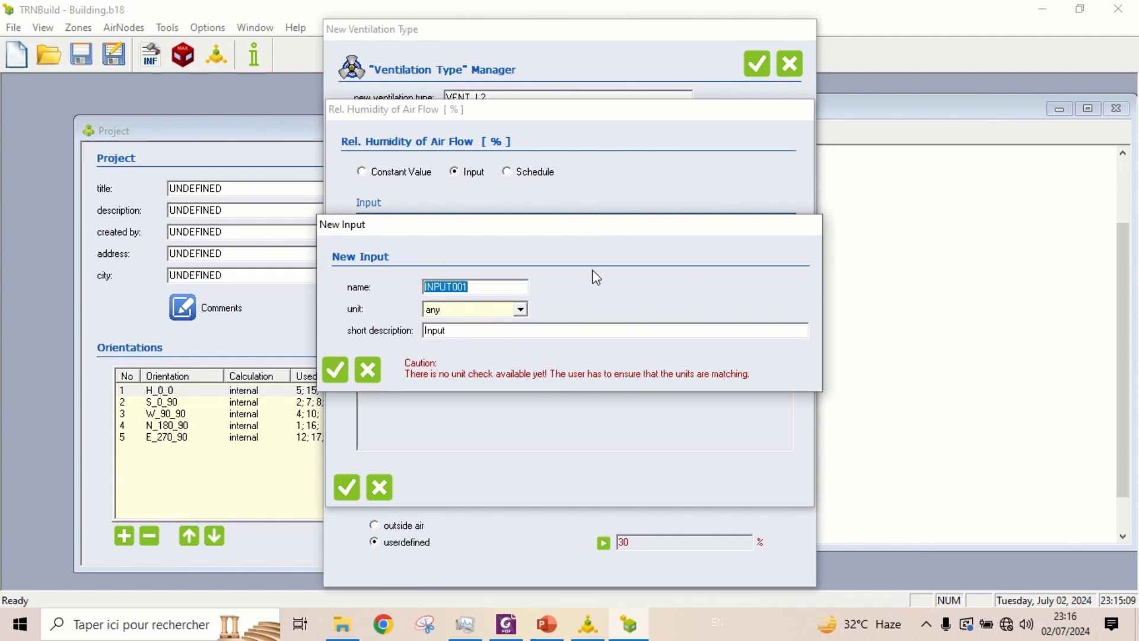
pyautogui.write('RHVENT_L2')
pyautogui.click(335, 370)
pyautogui.click(347, 486)
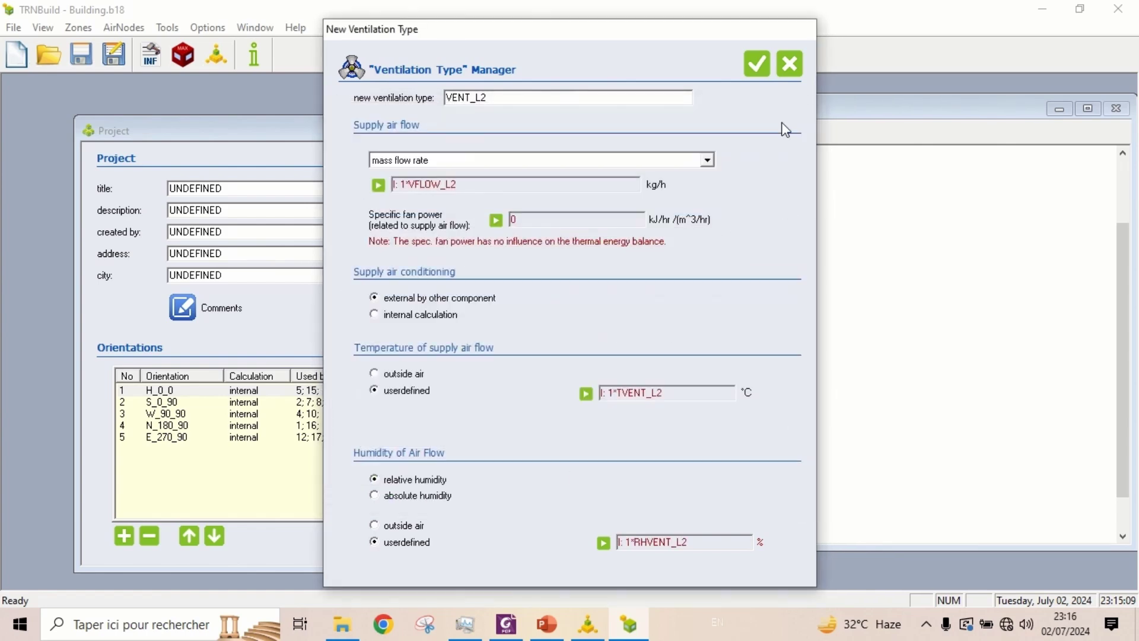
# - Save VENT_L2 and assign it as the ventilation of airnode Lower2 in zone Lower2
pyautogui.click(757, 63)
pyautogui.scroll(-2, 688, 351)
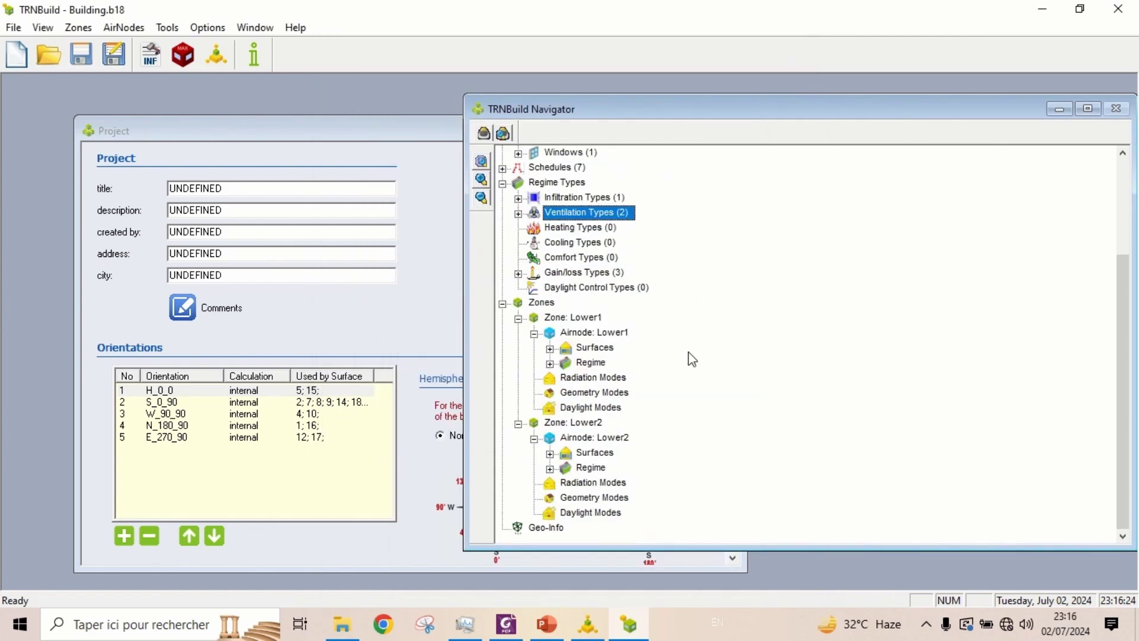
pyautogui.doubleClick(590, 422)
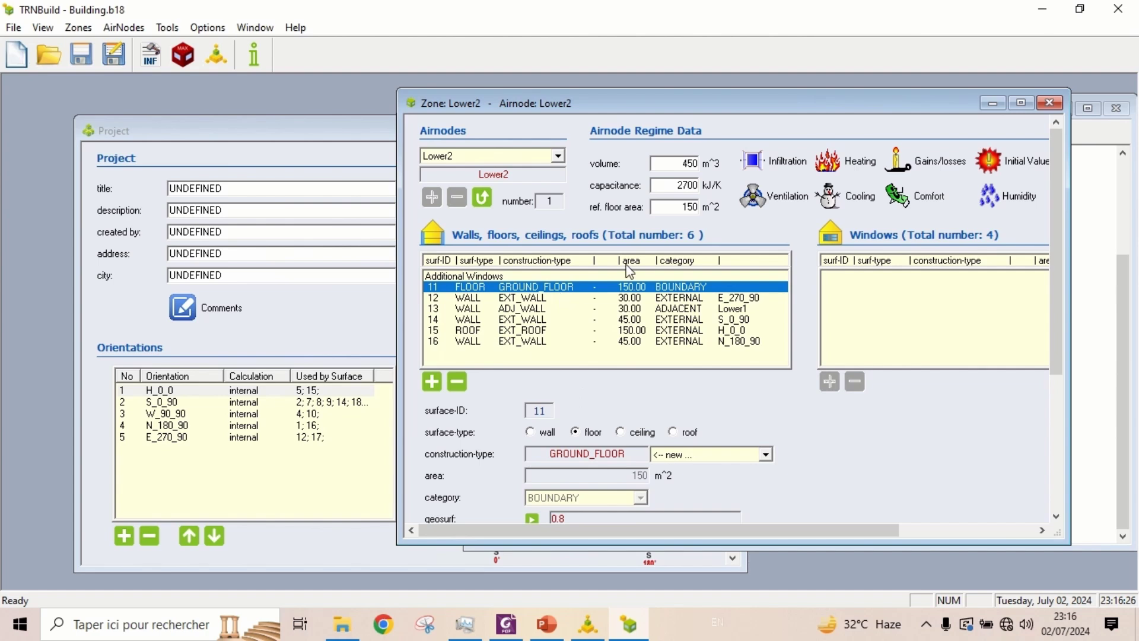
pyautogui.click(765, 207)
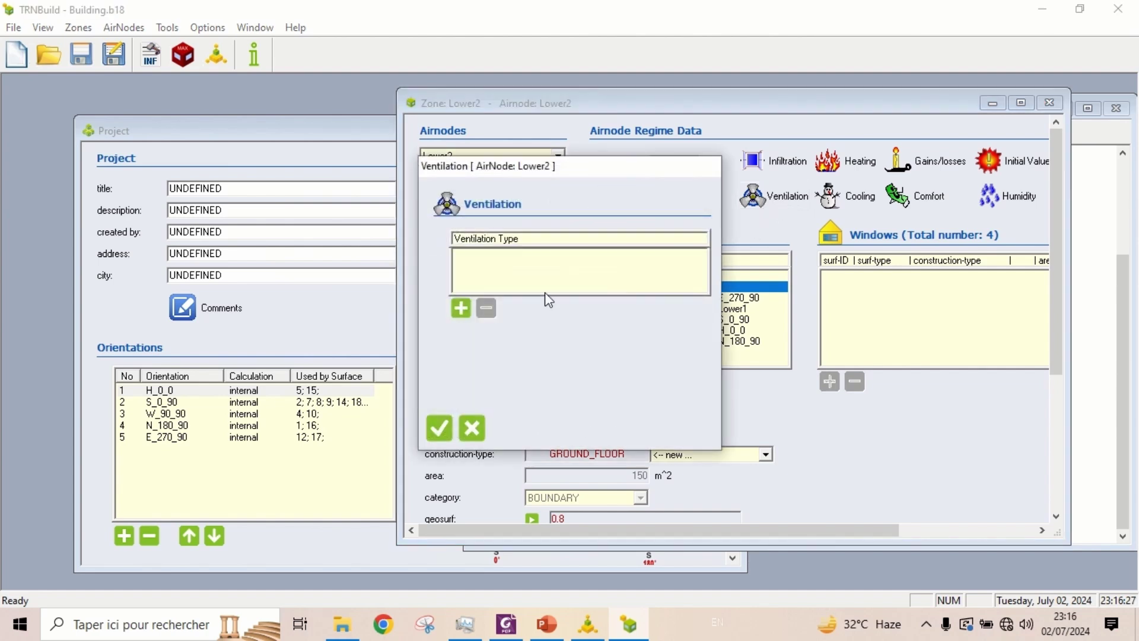
pyautogui.click(461, 308)
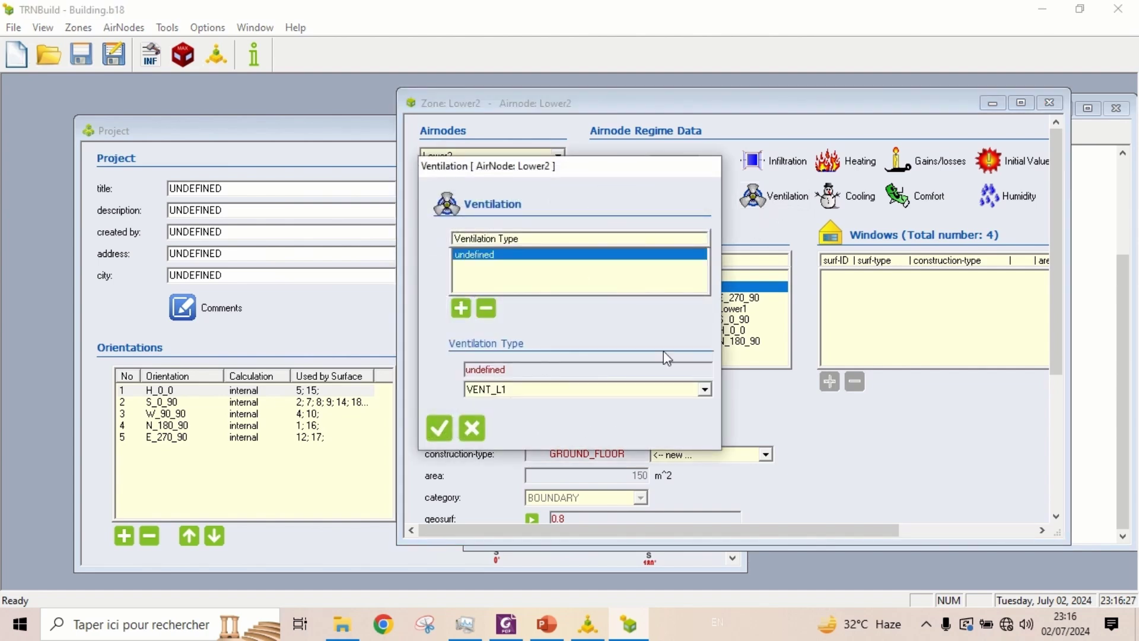
pyautogui.click(705, 389)
pyautogui.click(639, 415)
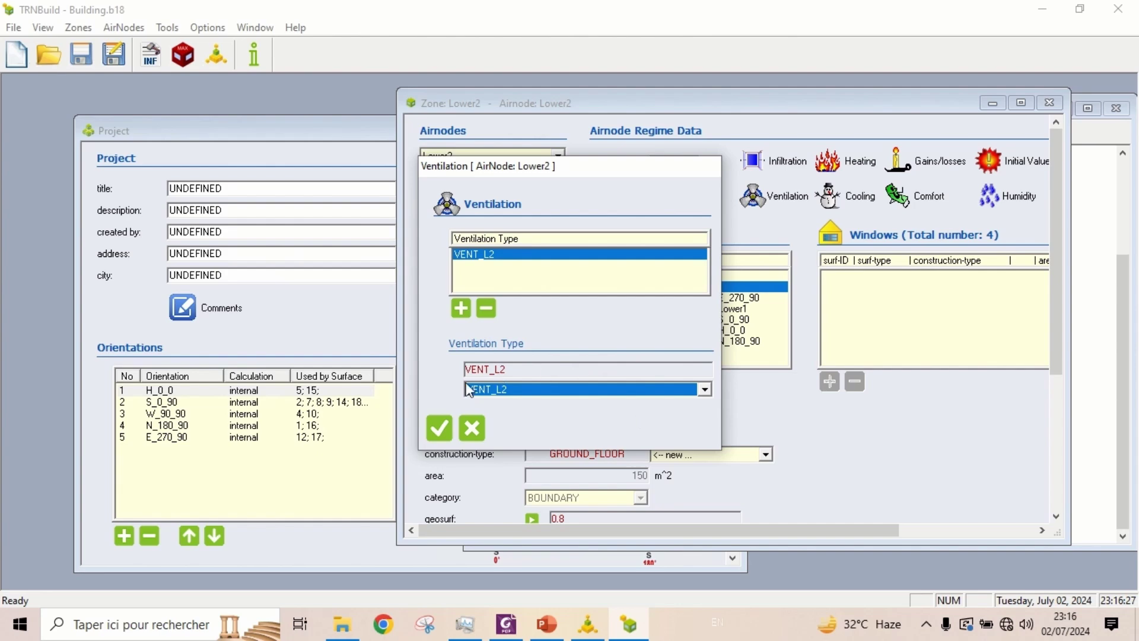
pyautogui.click(440, 429)
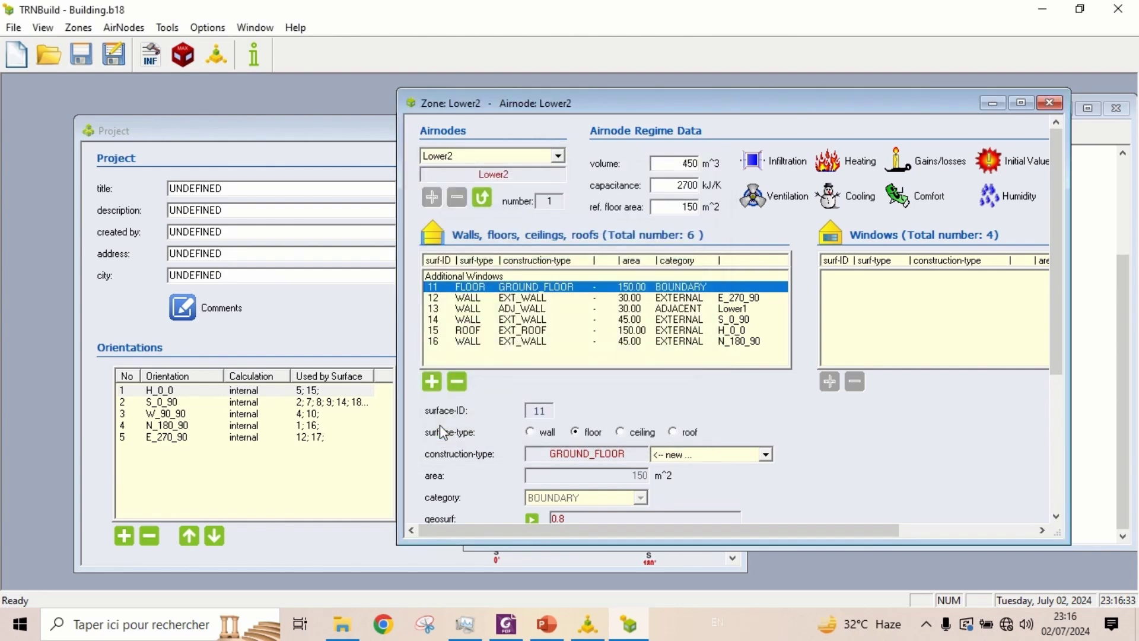
pyautogui.click(1047, 104)
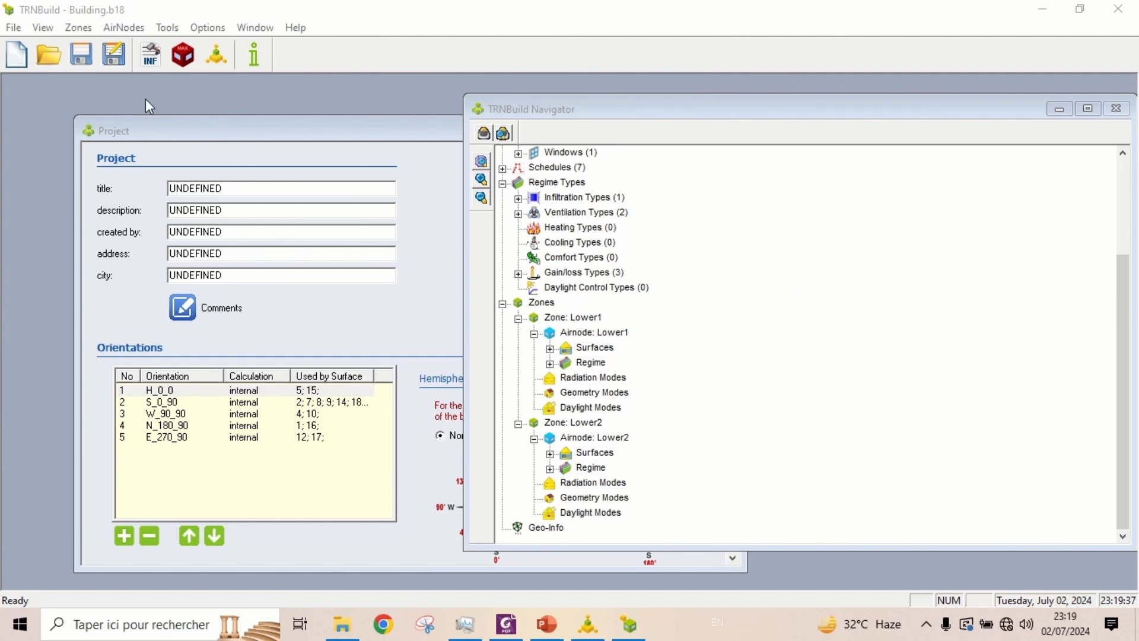
# - Save Building.b18 with its Type56 files and close TRNBuild, returning to the Project9.tpf diagram
pyautogui.click(79, 56)
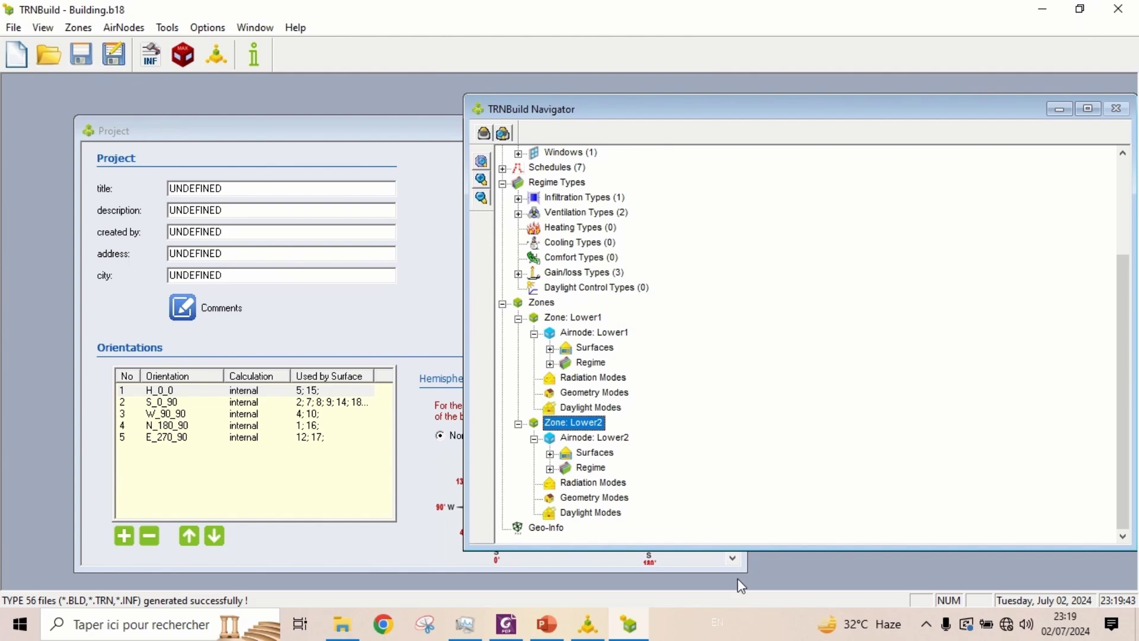
pyautogui.click(594, 635)
pyautogui.moveTo(627, 629)
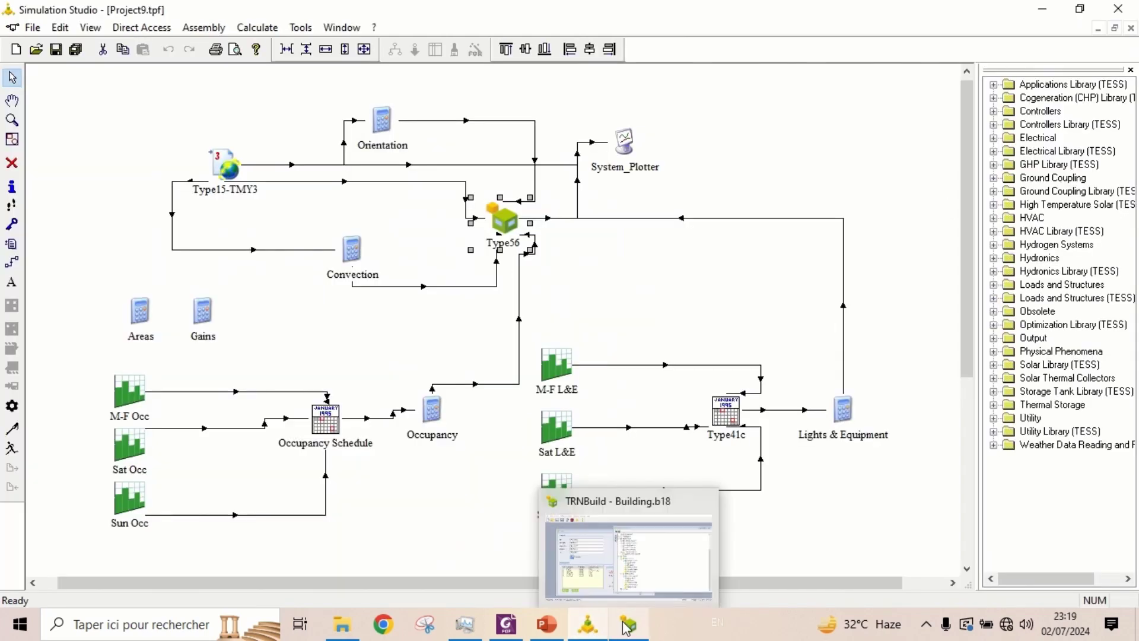
pyautogui.moveTo(709, 504)
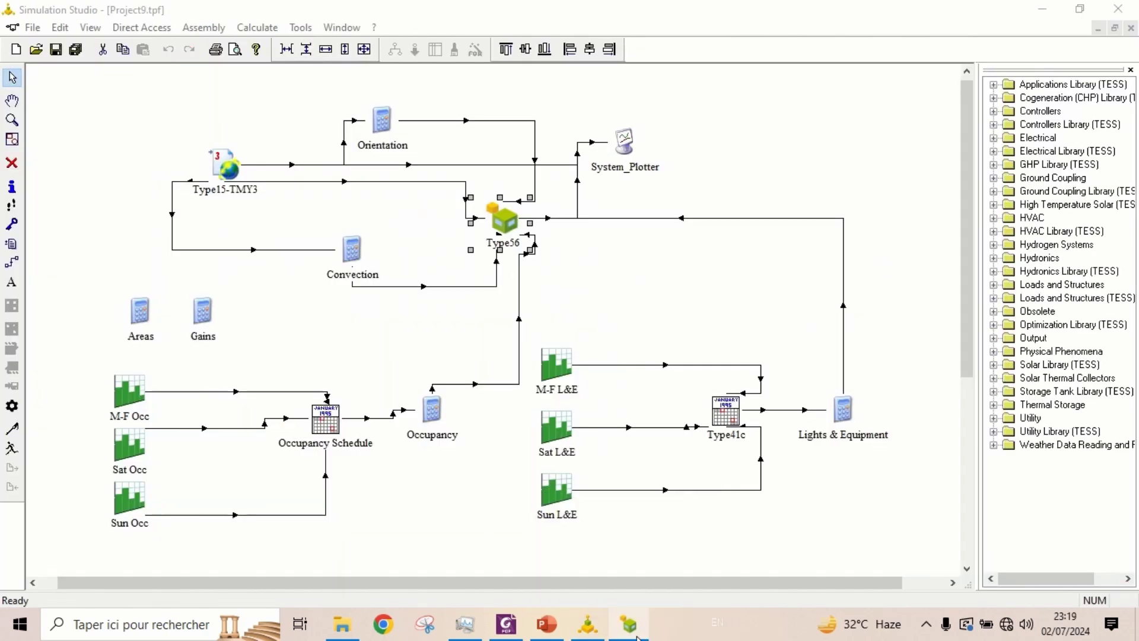
pyautogui.click(629, 624)
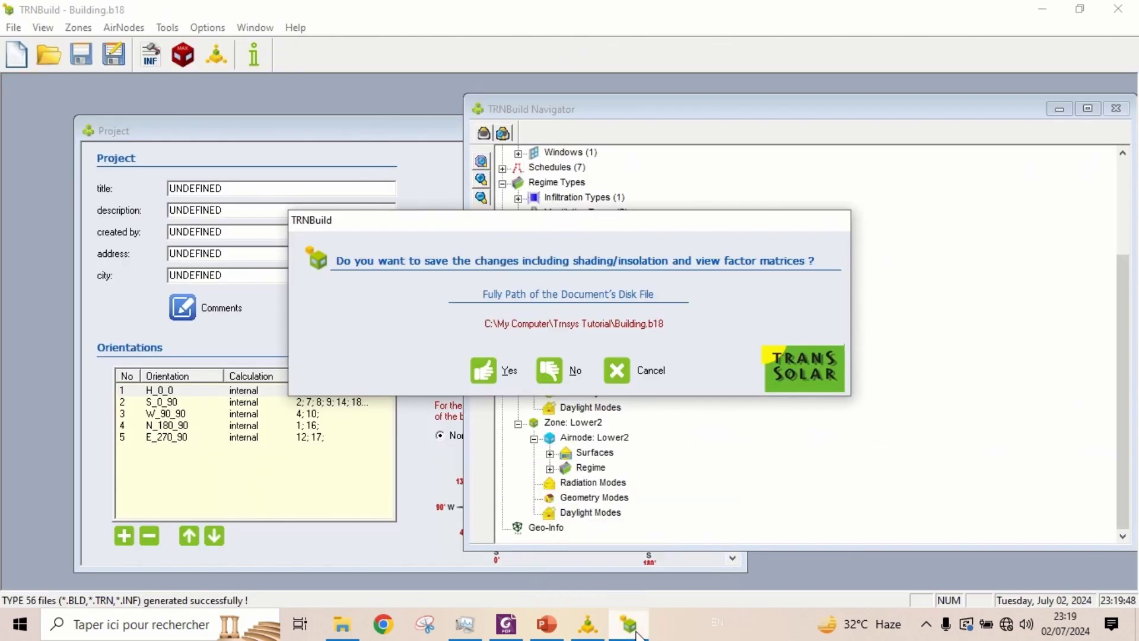
pyautogui.click(497, 372)
pyautogui.click(712, 278)
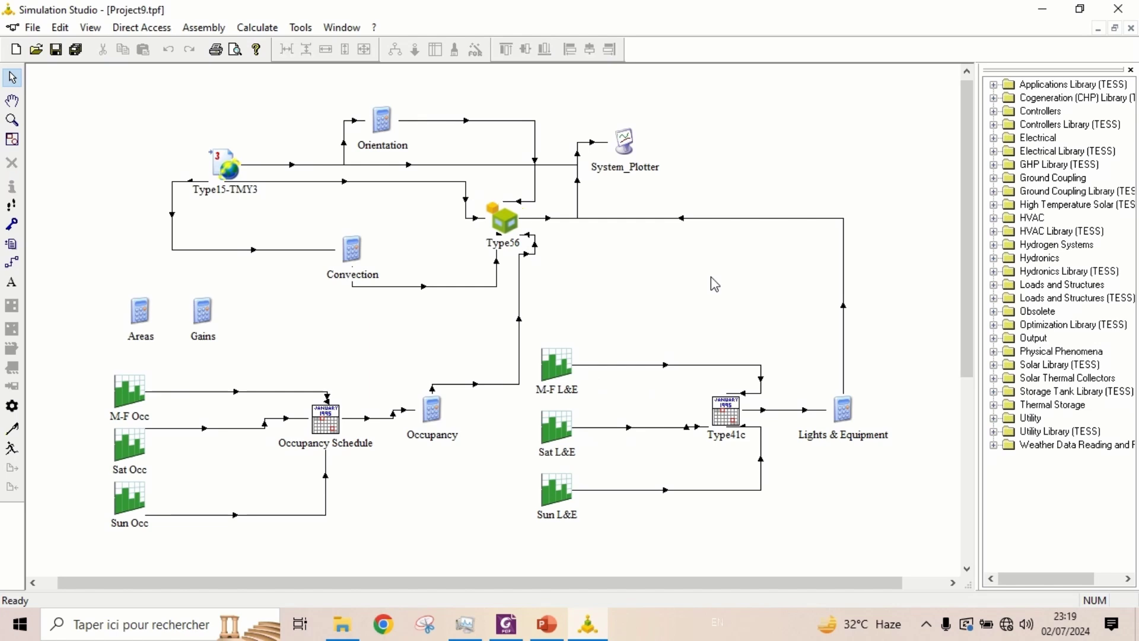
# - Update Type56's building variable list and place a new Equa component to its right, opening its editor
pyautogui.rightClick(503, 224)
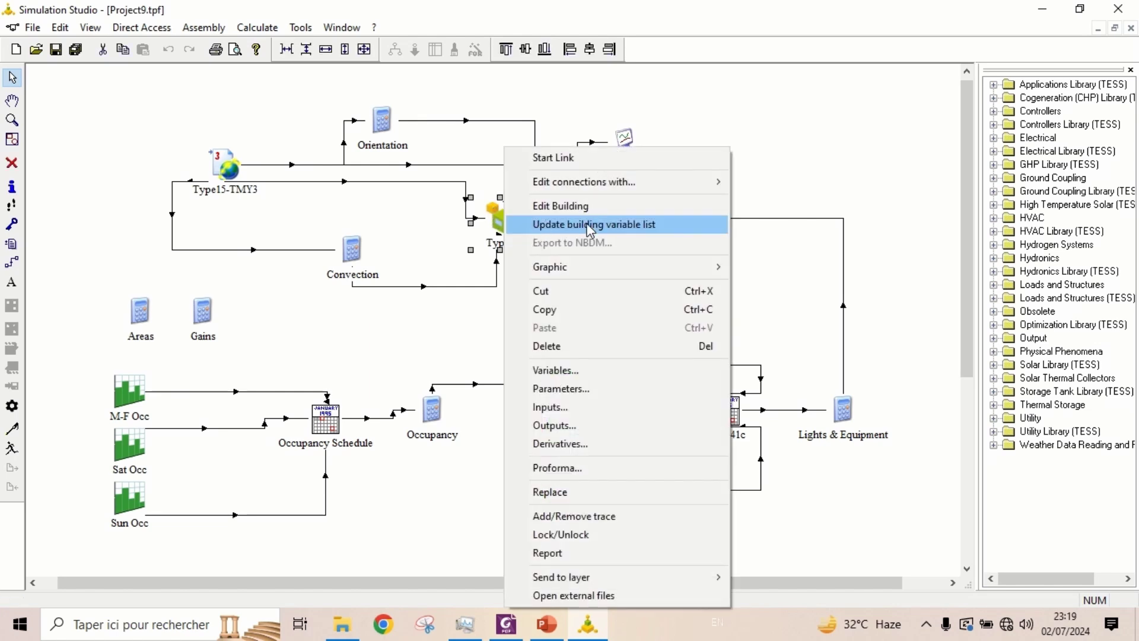
pyautogui.click(600, 226)
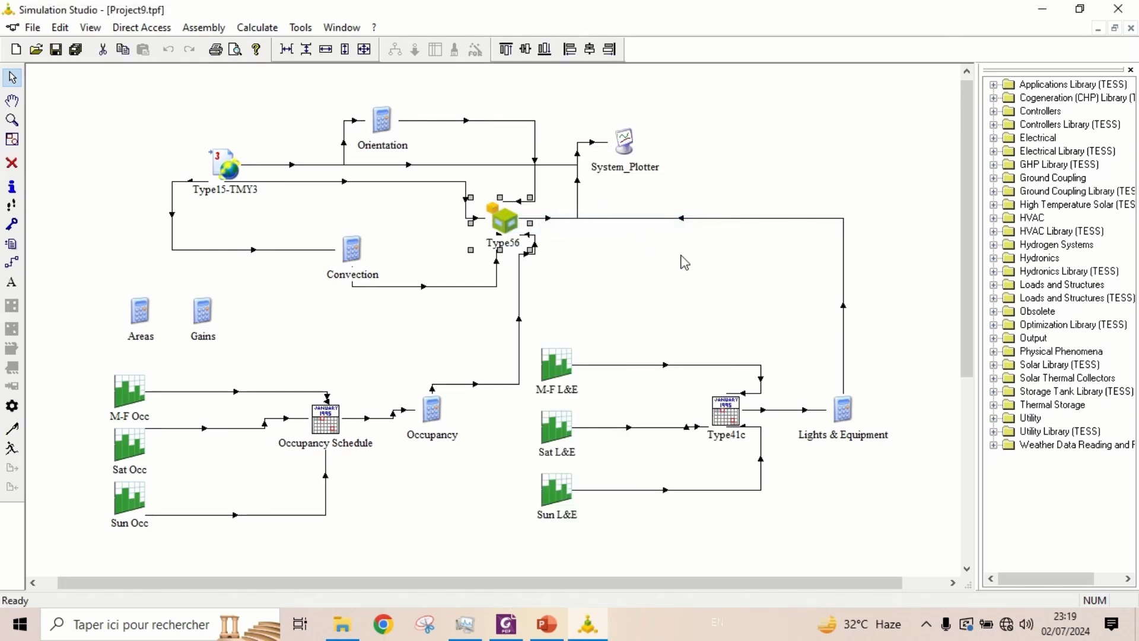
pyautogui.click(203, 28)
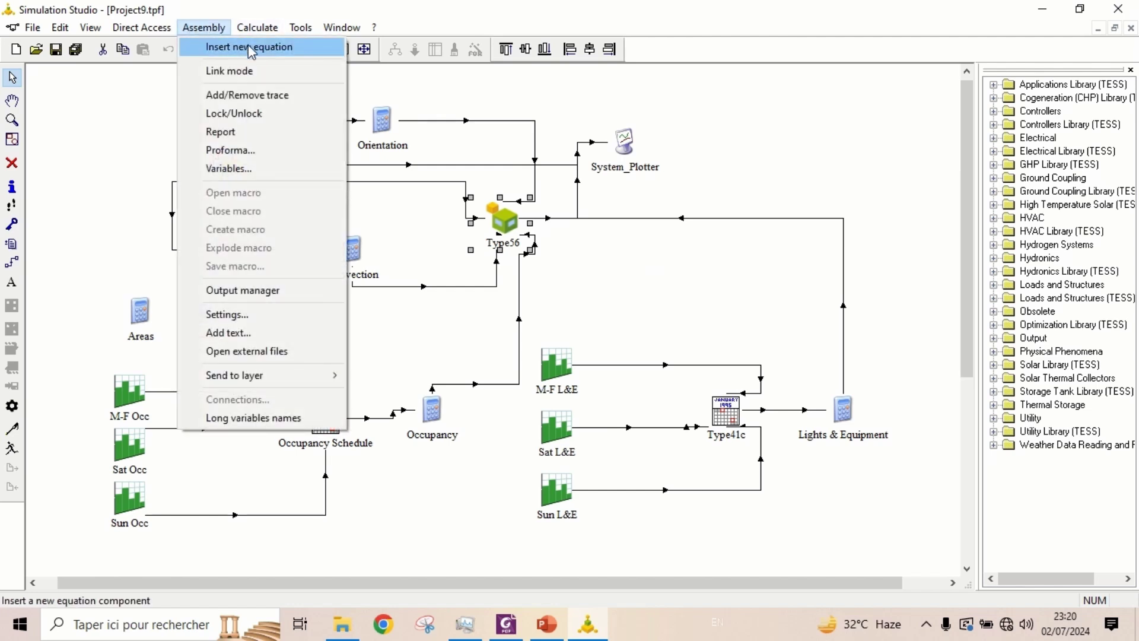
pyautogui.click(249, 48)
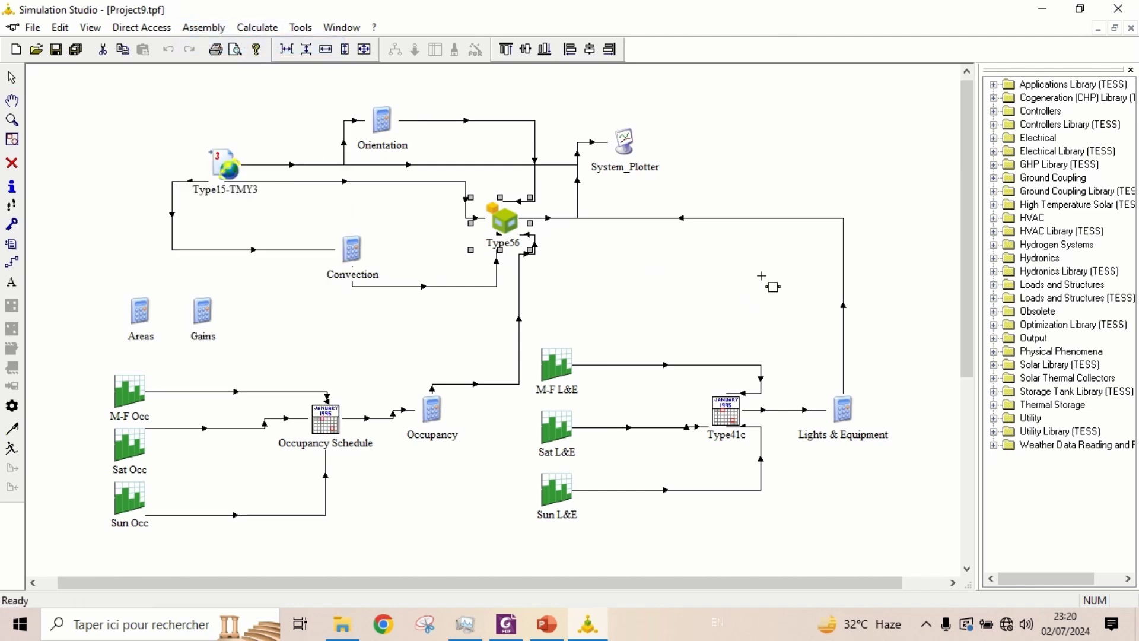
pyautogui.click(706, 274)
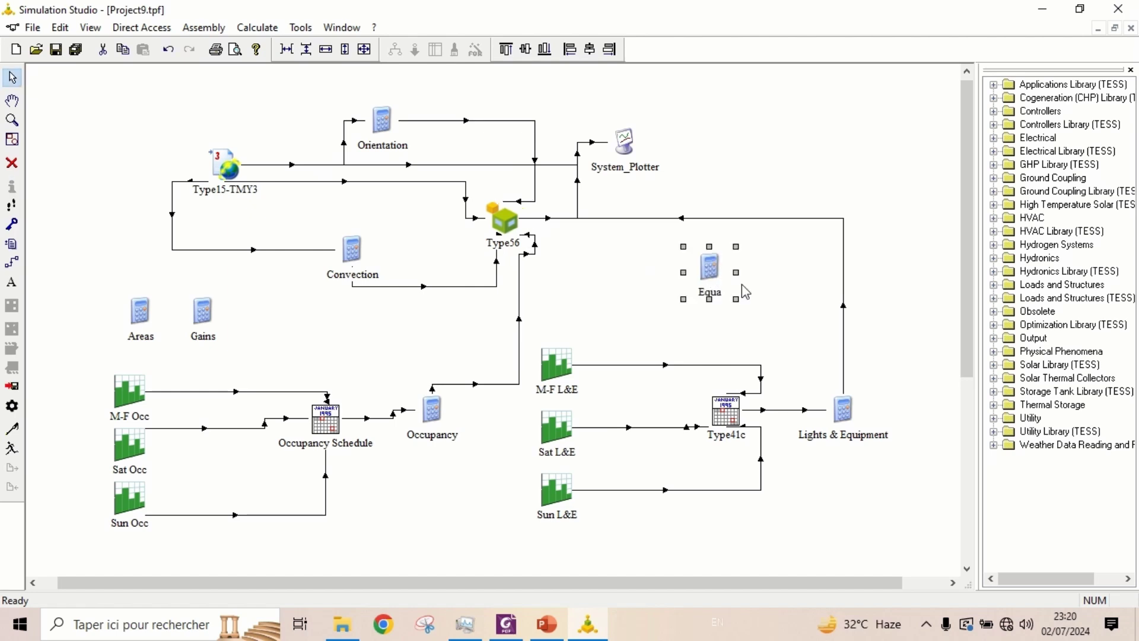
pyautogui.click(773, 300)
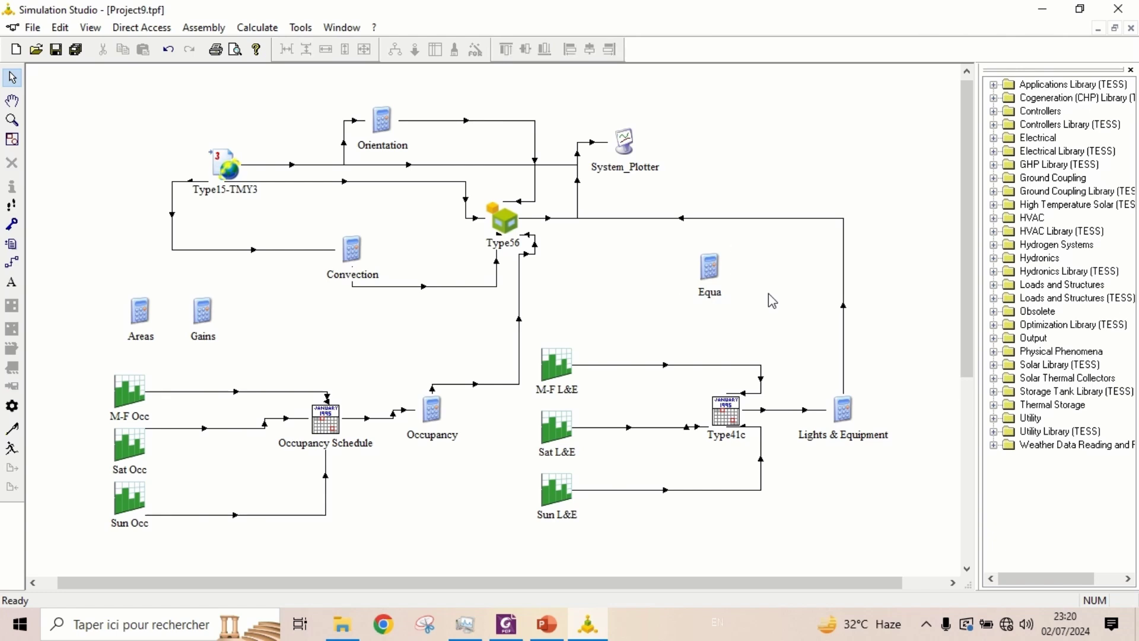
pyautogui.doubleClick(706, 271)
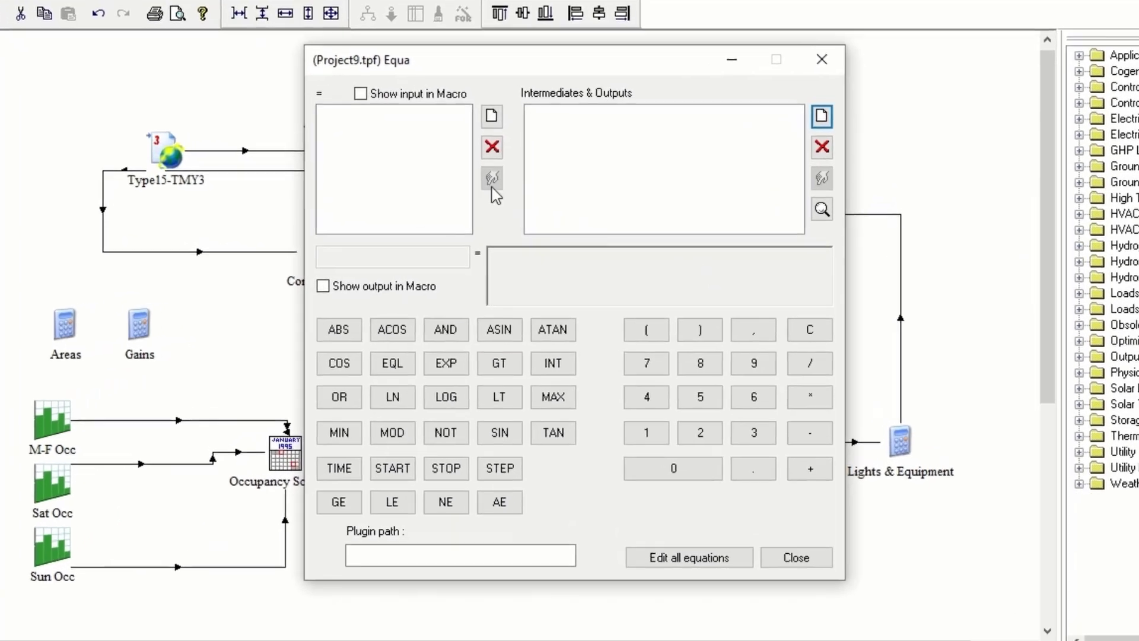
# - Give Equa input Occ and outputs Vent_L1 and Vent_L2, then open the all-equations editor
pyautogui.click(491, 116)
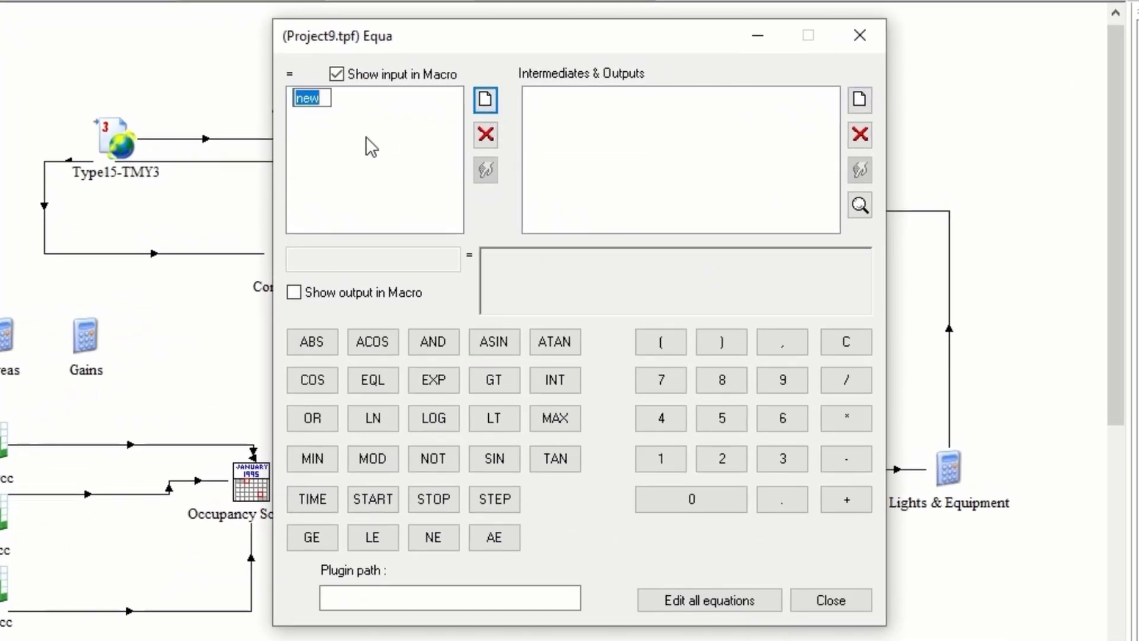
pyautogui.write('0')
pyautogui.write('cc')
pyautogui.click(649, 138)
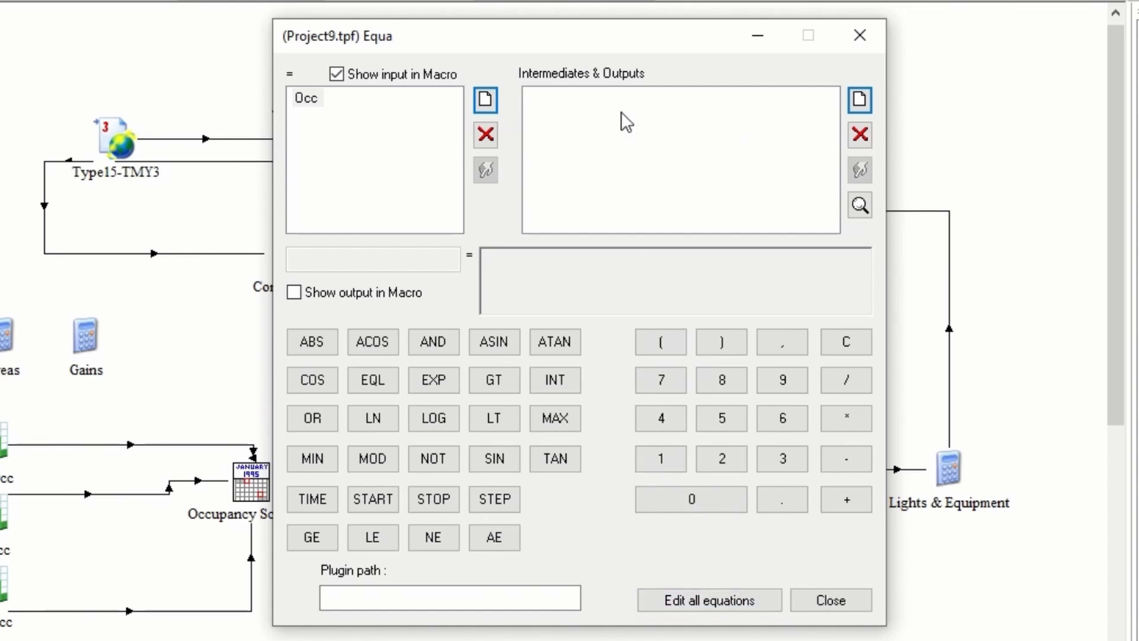
pyautogui.click(860, 98)
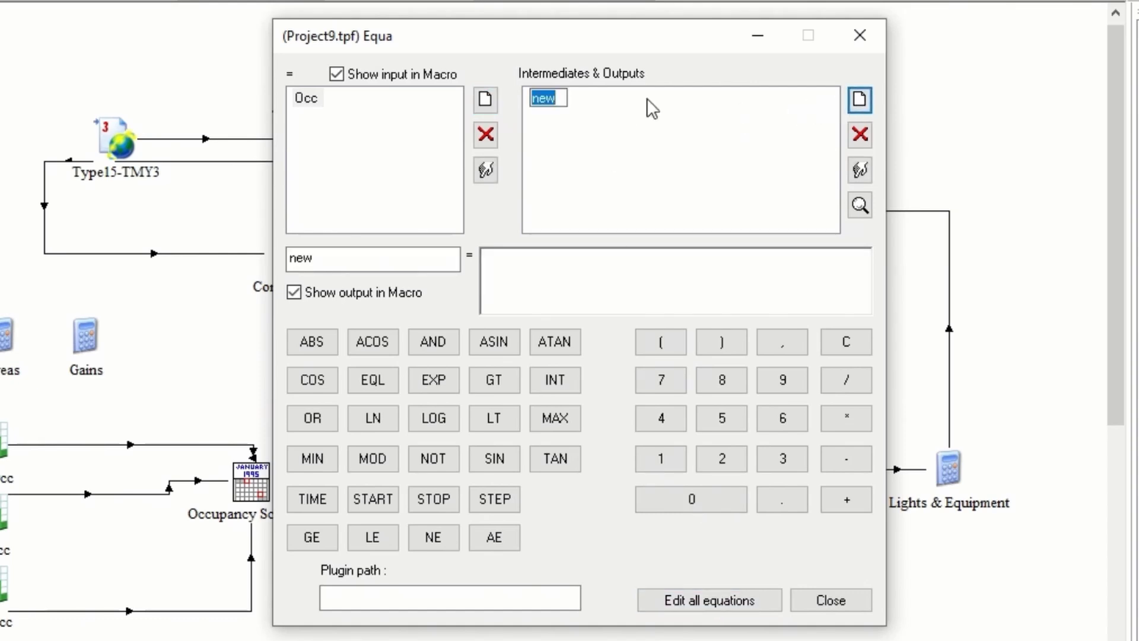
pyautogui.write('V')
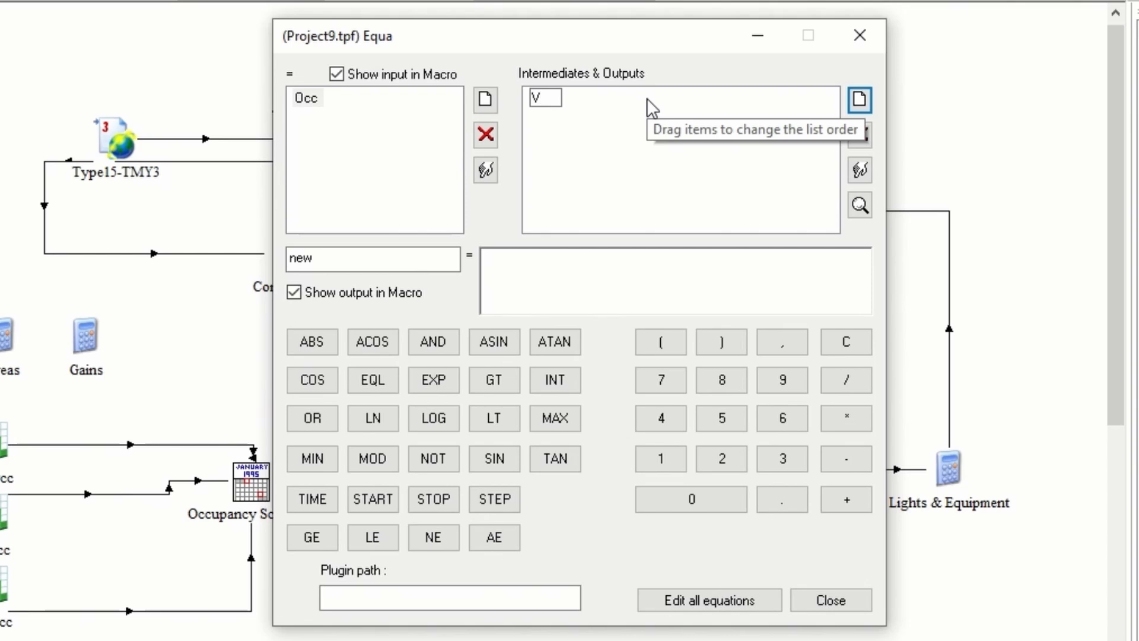
pyautogui.write('ent_L1')
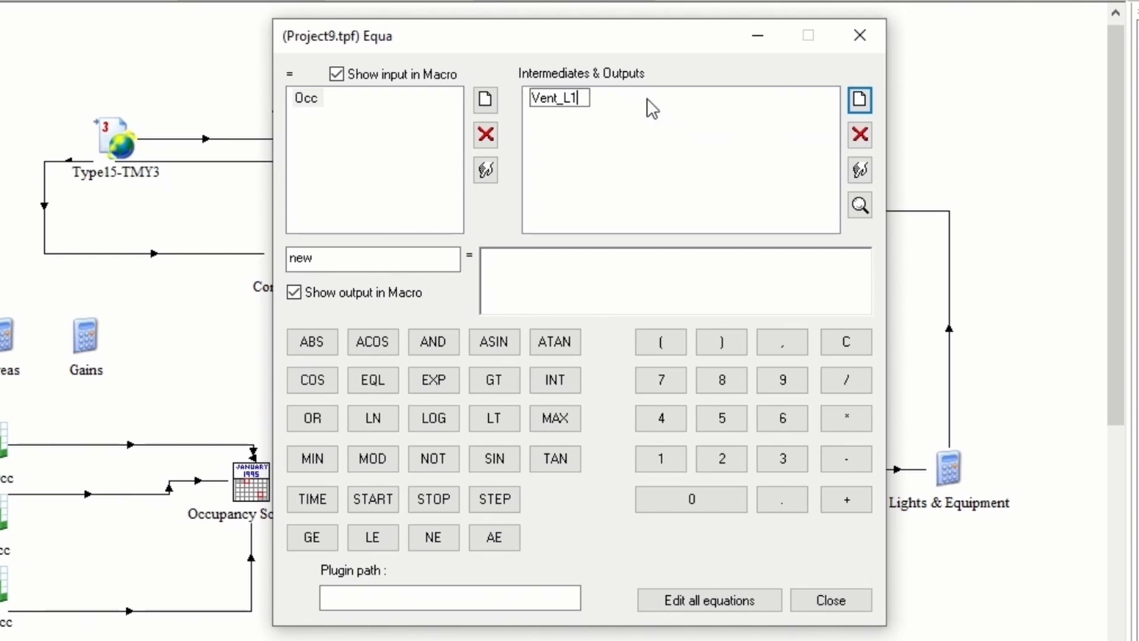
pyautogui.click(694, 179)
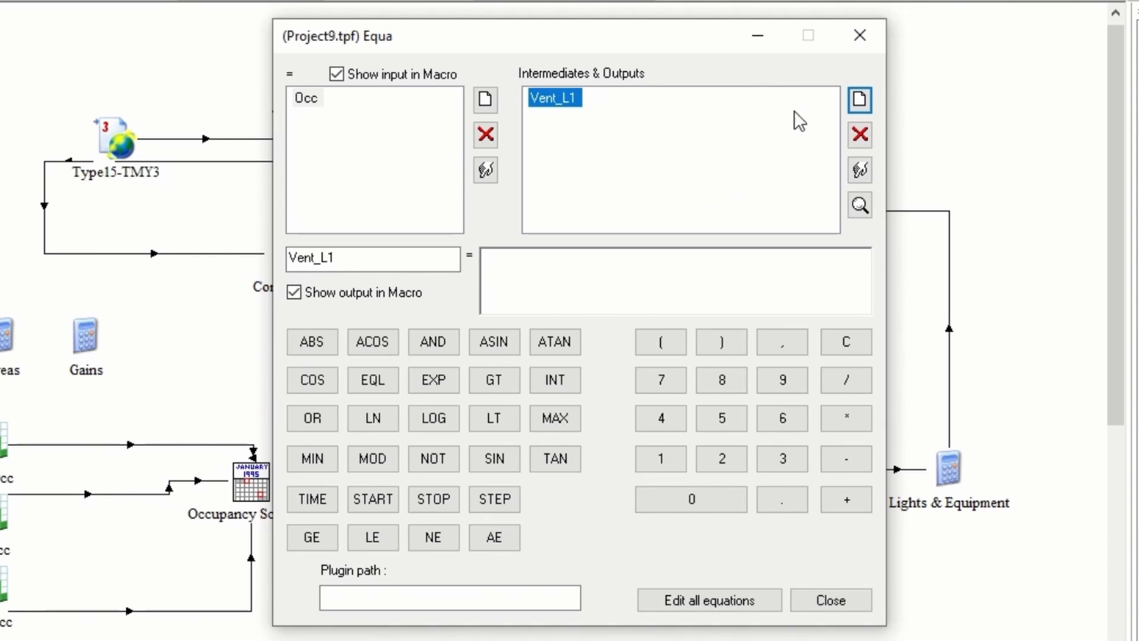
pyautogui.click(870, 102)
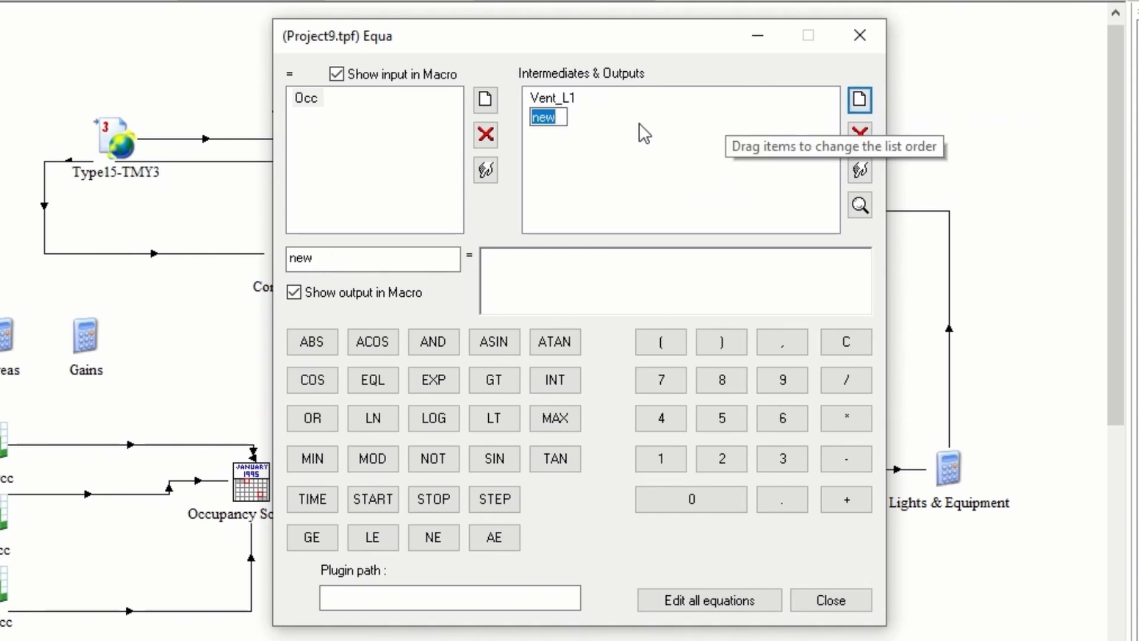
pyautogui.write('Vent_L2')
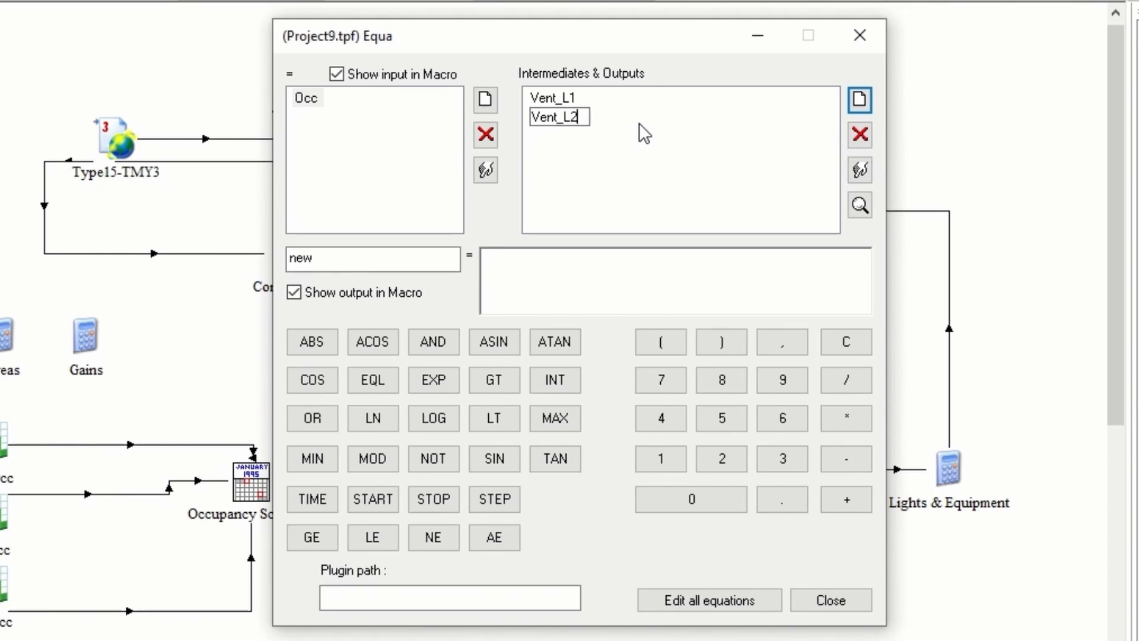
pyautogui.click(632, 276)
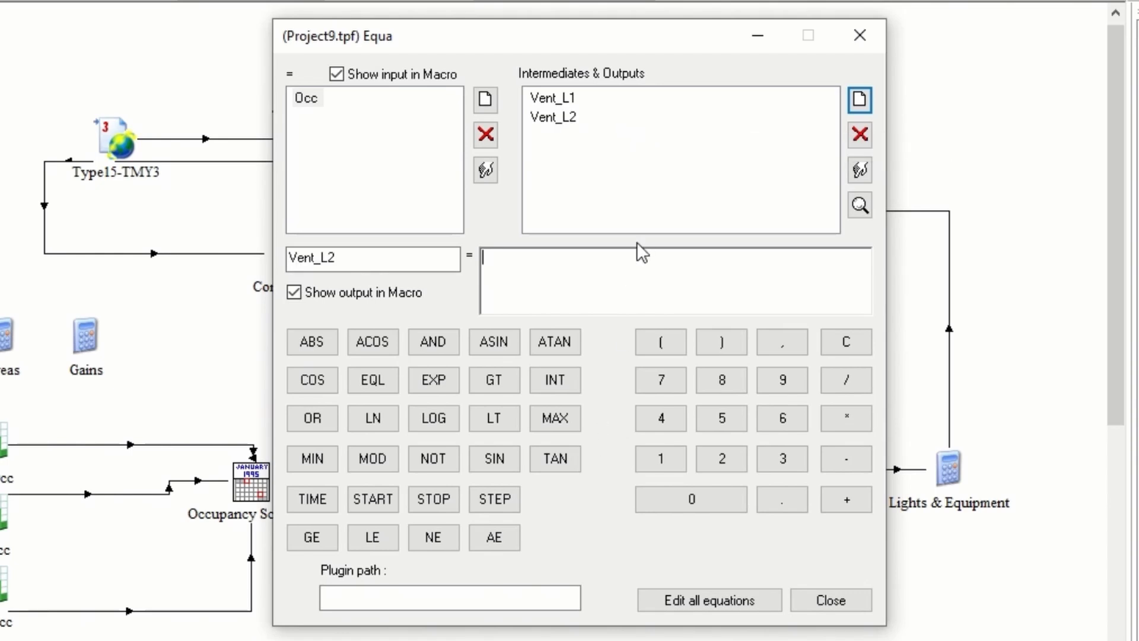
pyautogui.click(709, 598)
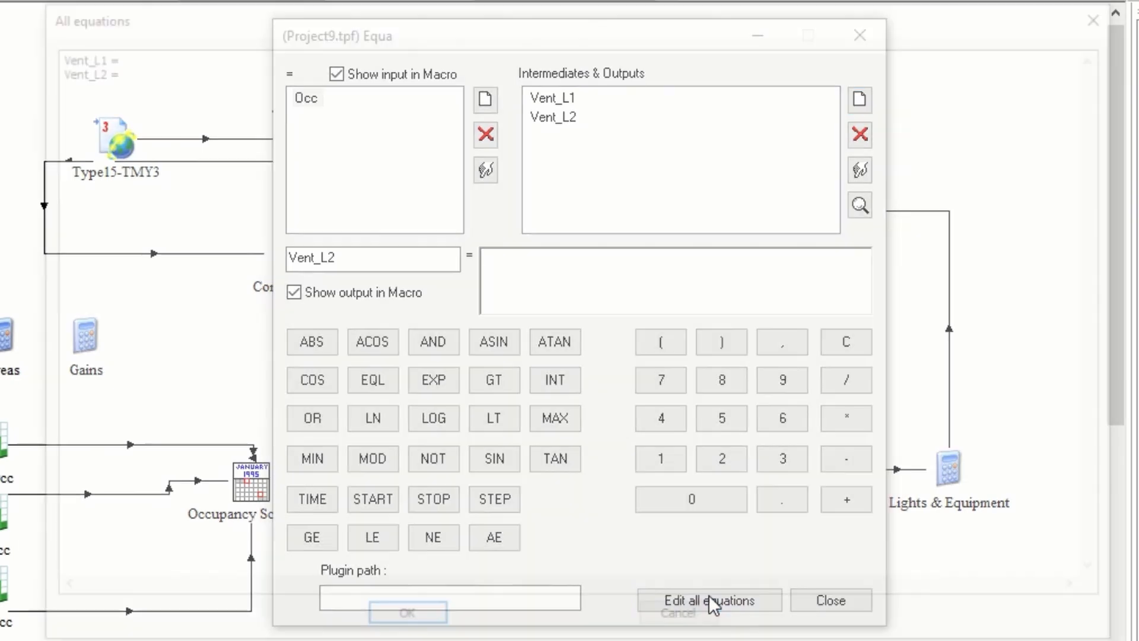
pyautogui.click(163, 58)
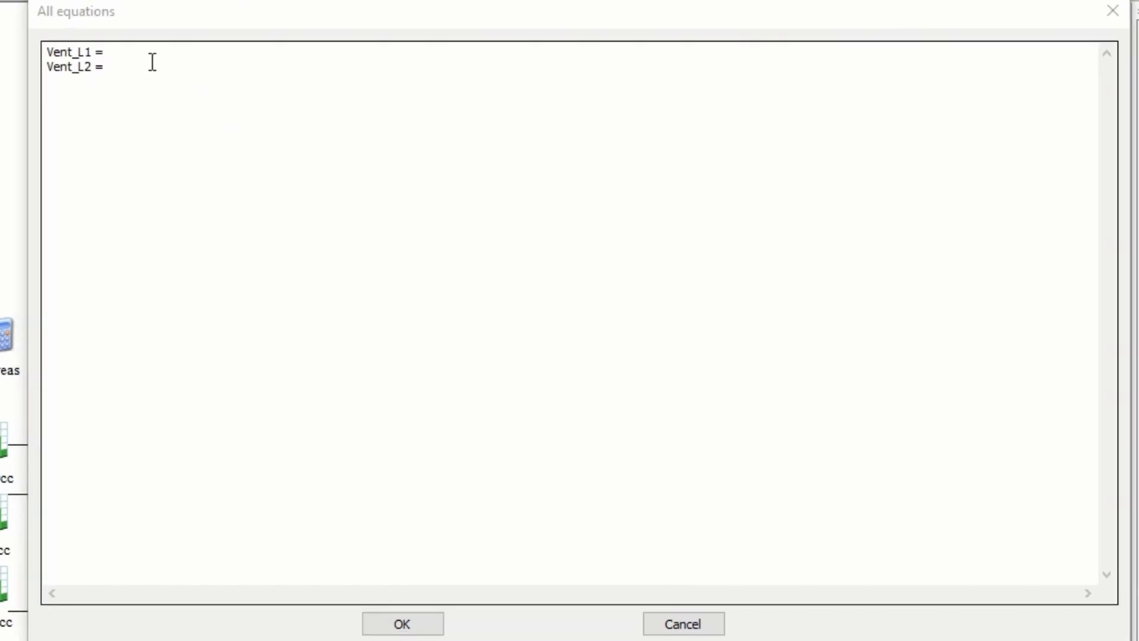
# - Enter Vent_L1 = gt(Occ,O)*(0.304*LowerArea+2.36*OccDen*LowerArea)*(1.2*3600/1000) and copy it to Vent_L2
pyautogui.write('g')
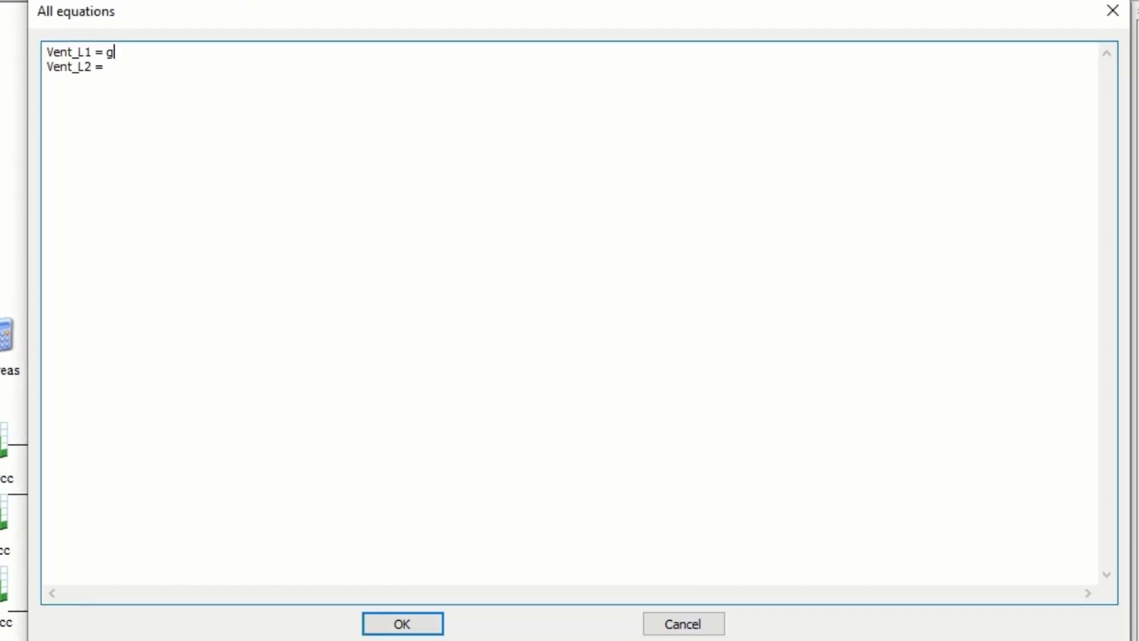
pyautogui.write('t(Occ,O)*(0.304')
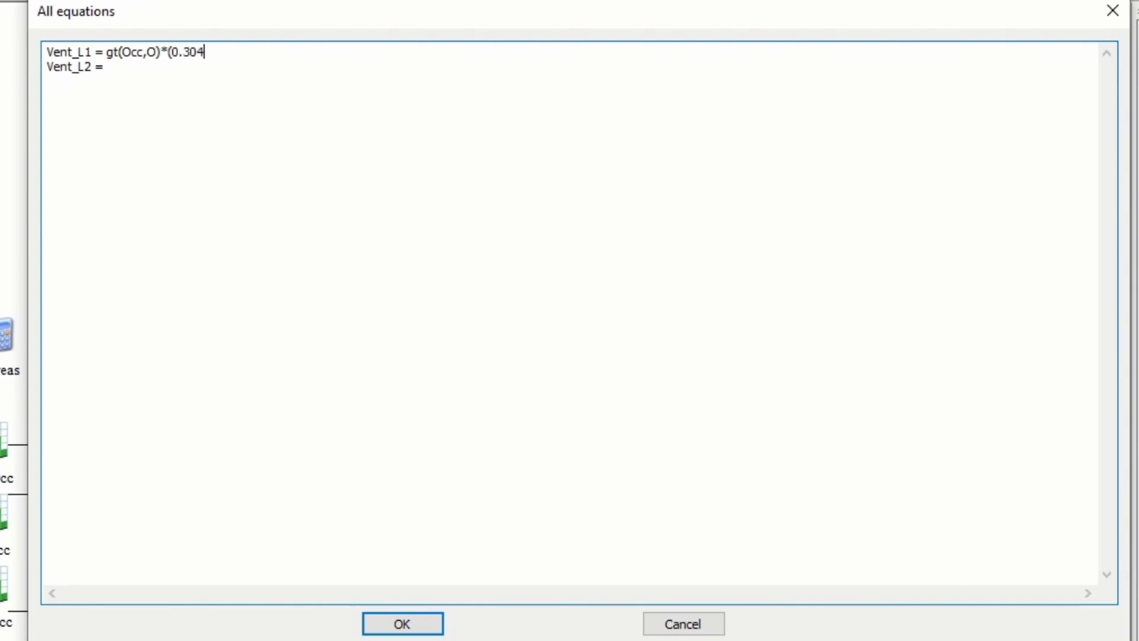
pyautogui.write('*LowerArea')
pyautogui.write('+2.36')
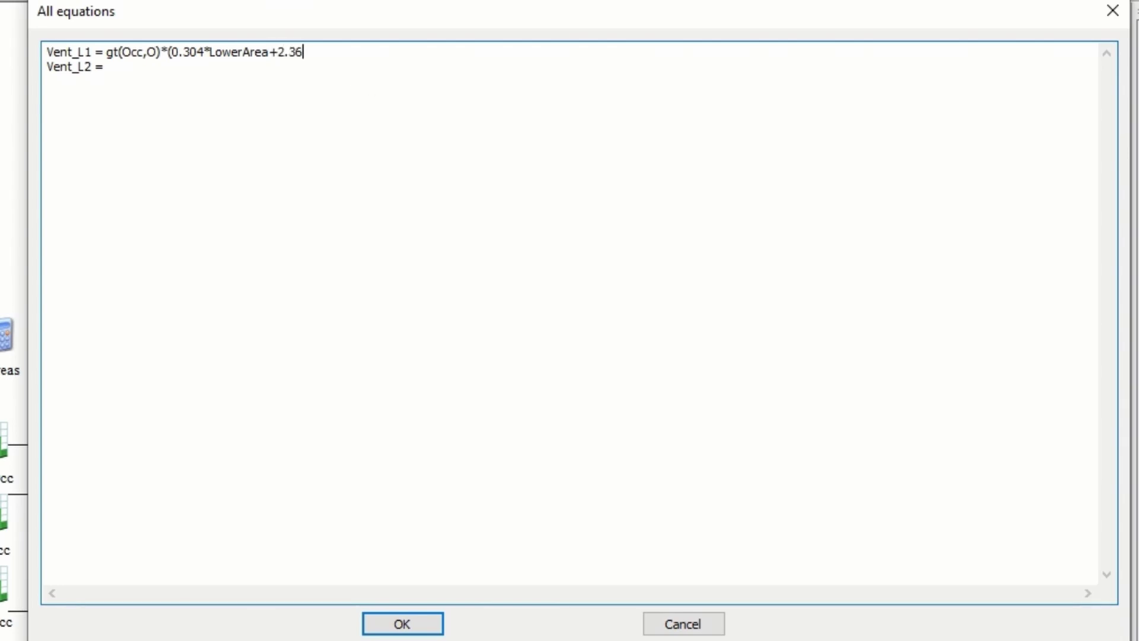
pyautogui.write('*OccDen*Lower')
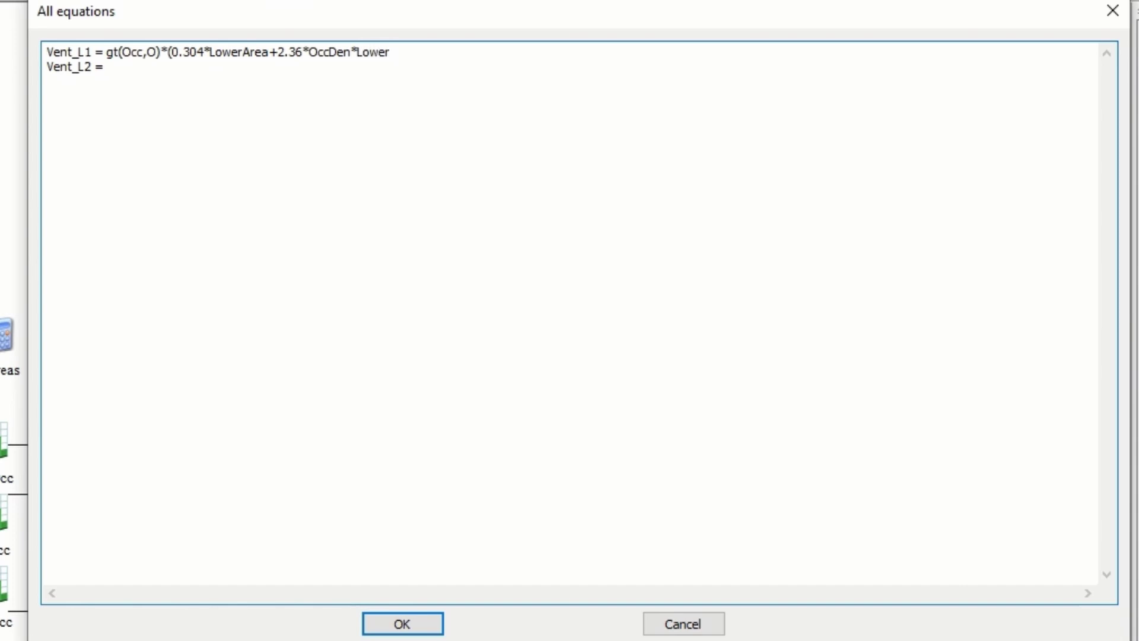
pyautogui.write('Area)*(1.2*360')
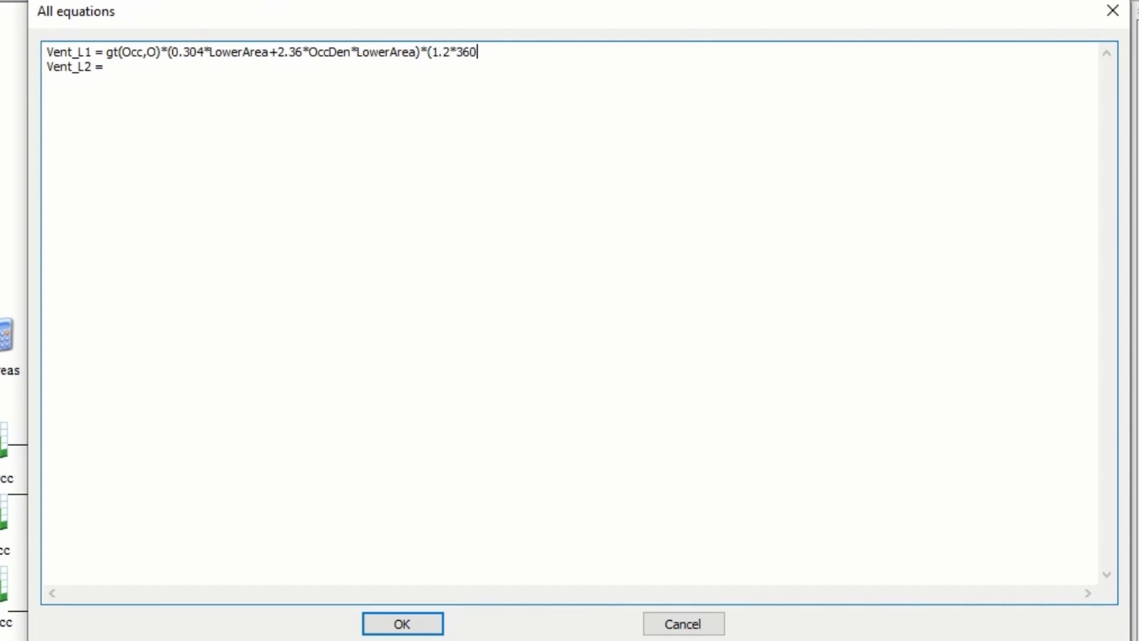
pyautogui.write('0/1000)')
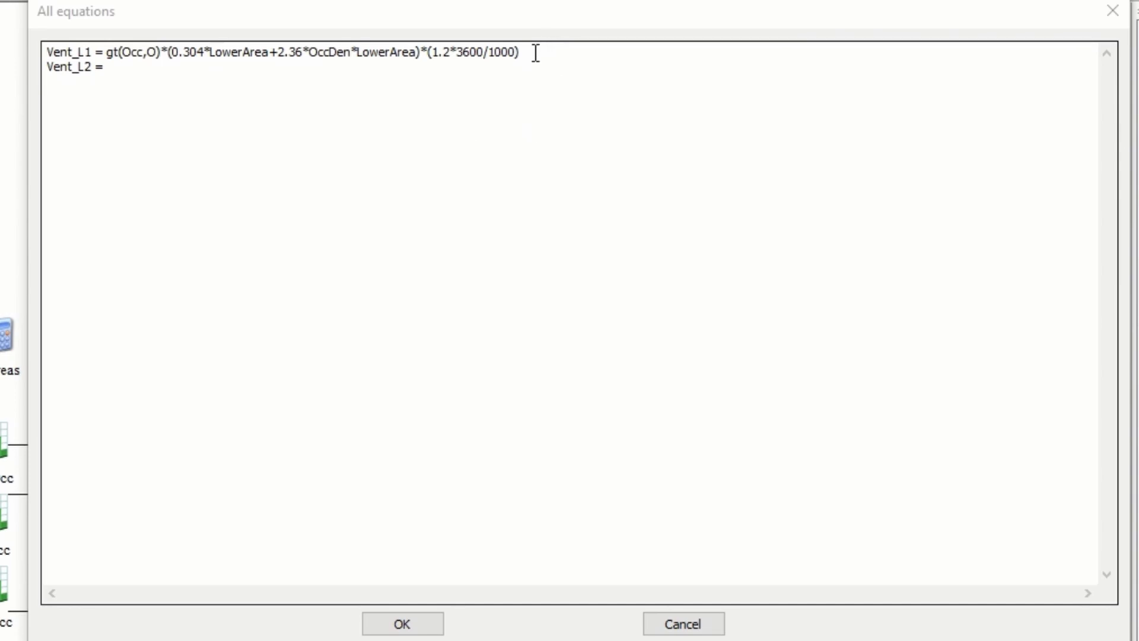
pyautogui.moveTo(536, 51); pyautogui.dragTo(112, 55)
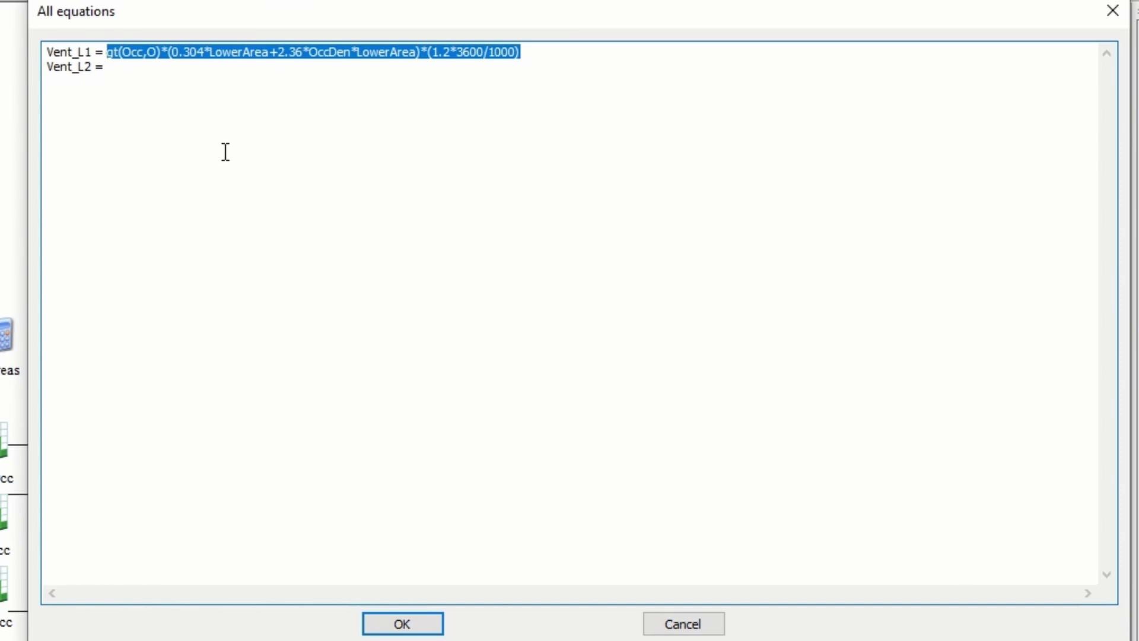
pyautogui.click(122, 67)
pyautogui.write('gt(Occ,O)*(0.304*LowerArea+2.36*OccDen*LowerArea)*(1.2*3600/1000)')
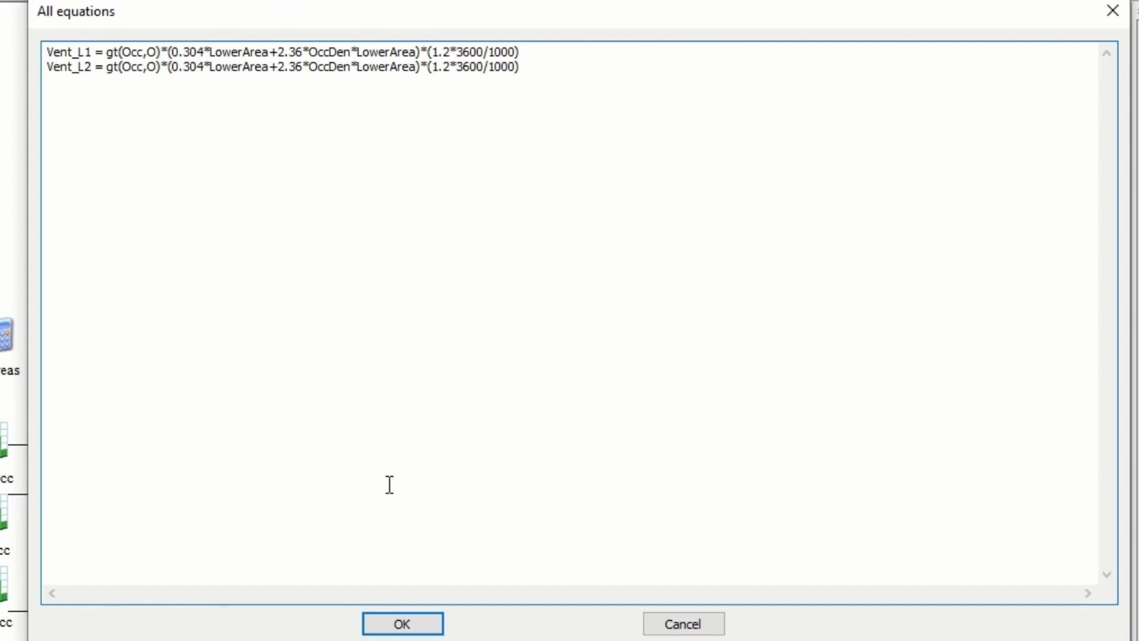
# - Apply the equations and review the Vent_L1 formula in the Equa editor
pyautogui.click(419, 628)
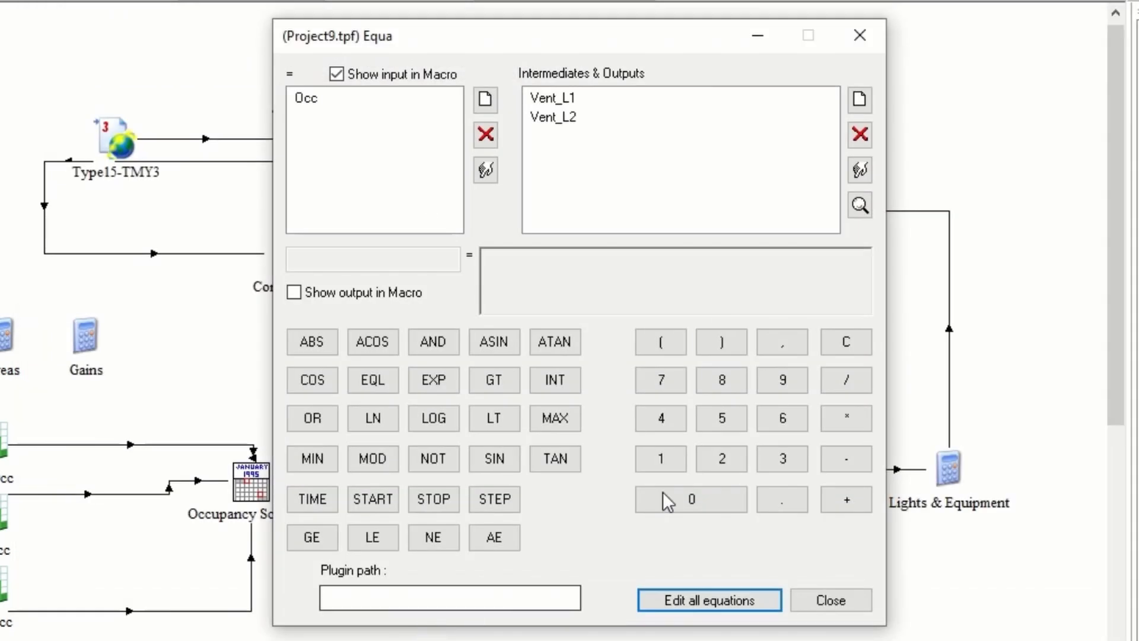
pyautogui.click(552, 98)
pyautogui.doubleClick(553, 100)
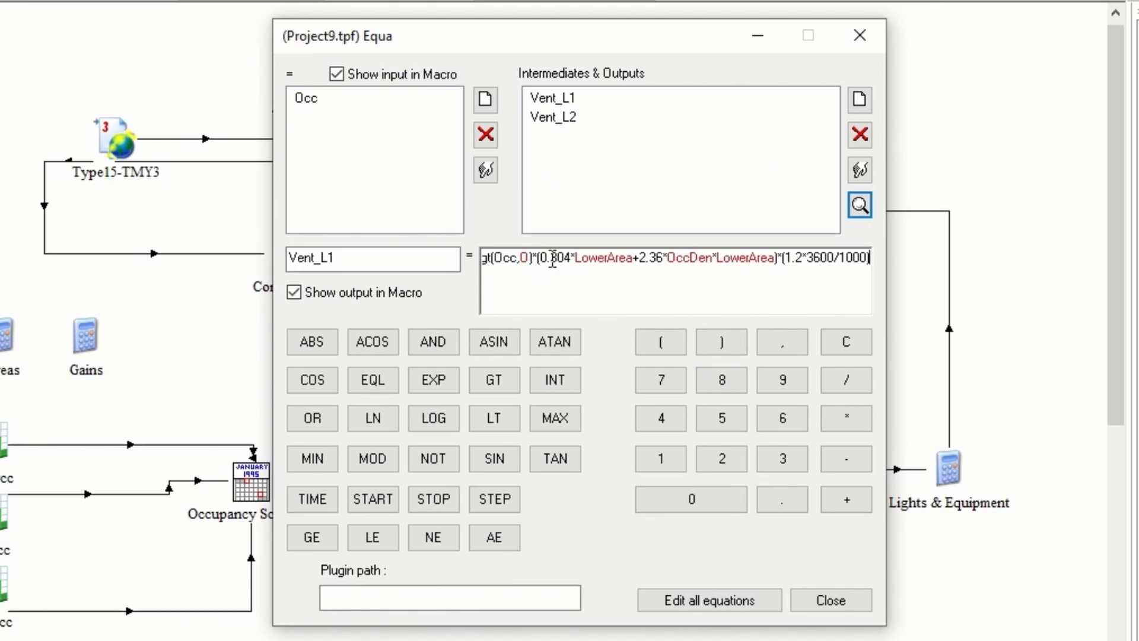
pyautogui.click(534, 282)
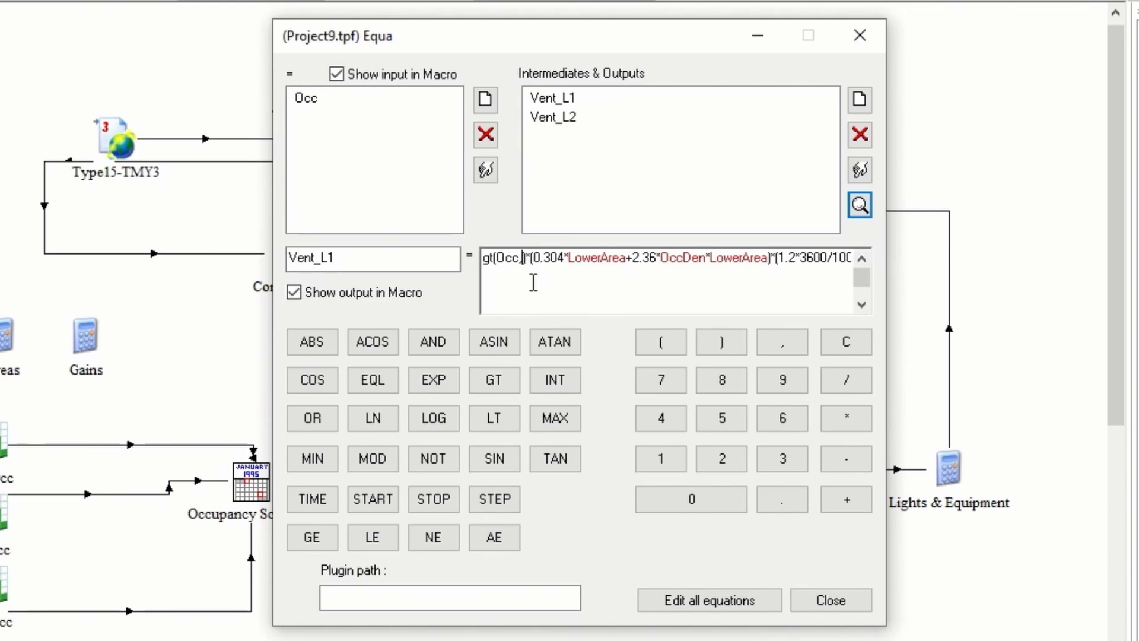
pyautogui.click(585, 290)
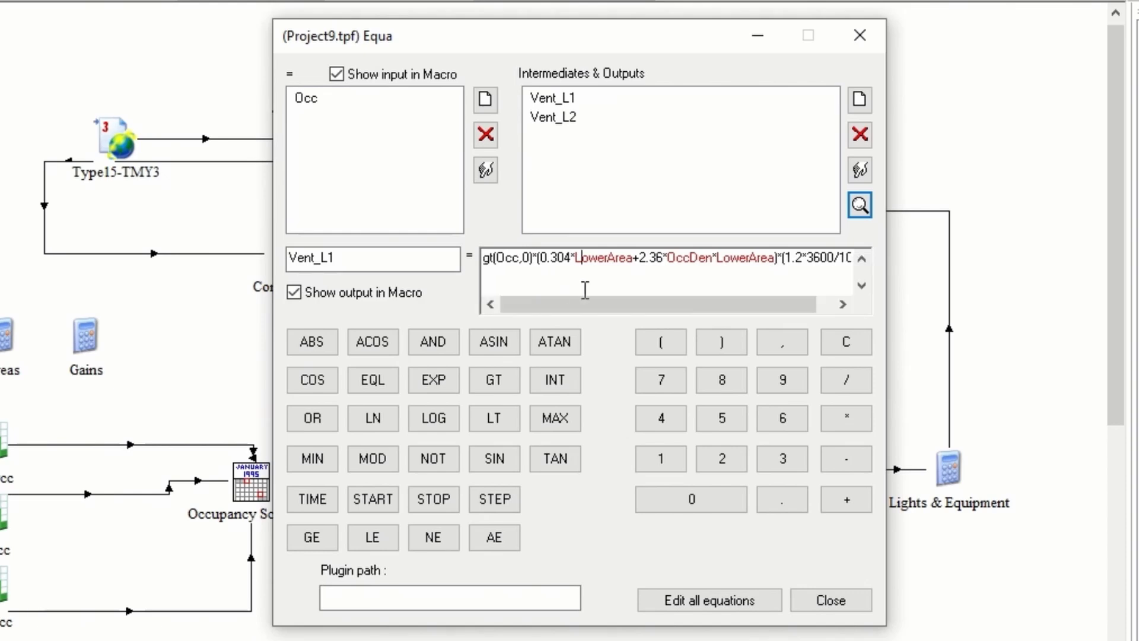
# - Check that Vent_L2 has the same formula, recheck Vent_L1, and close the Equa editor
pyautogui.click(561, 118)
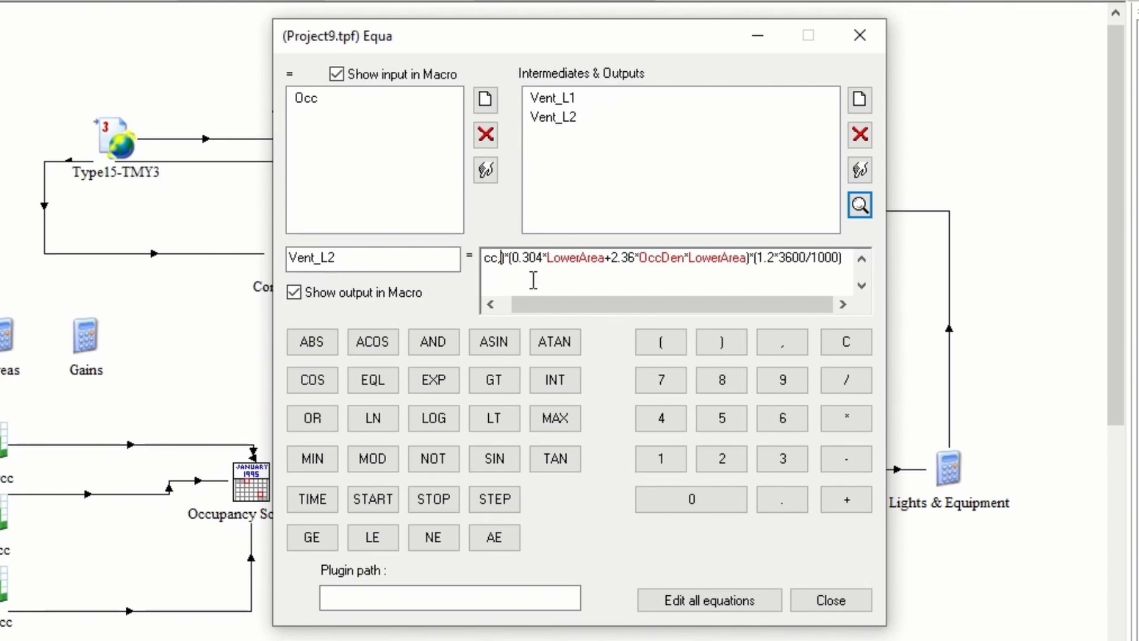
pyautogui.moveTo(608, 306); pyautogui.dragTo(551, 308)
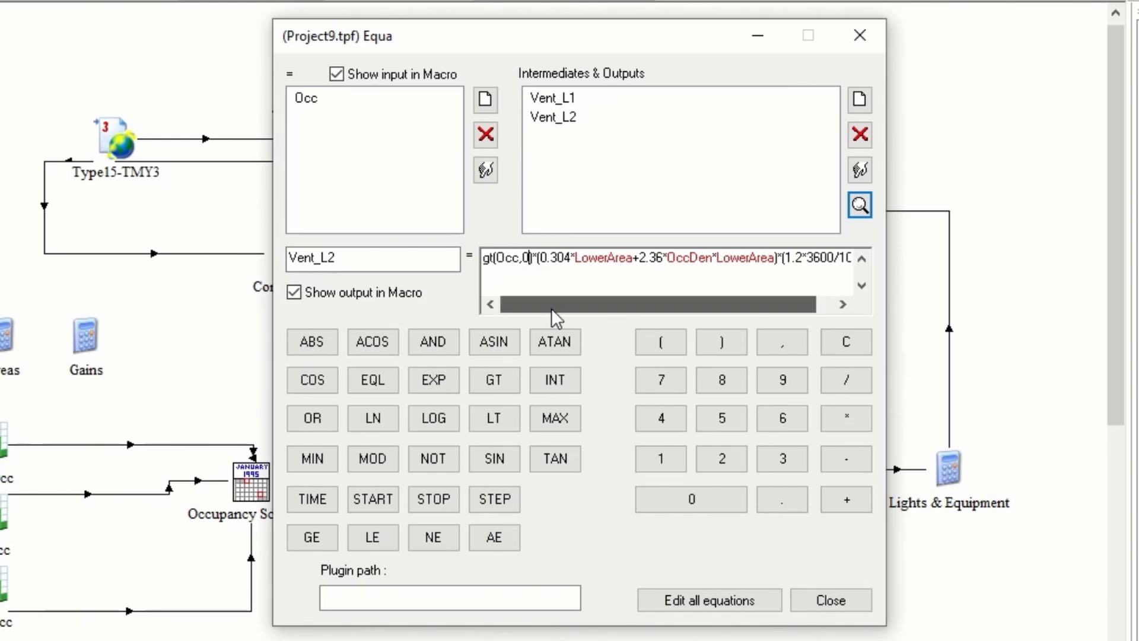
pyautogui.click(587, 279)
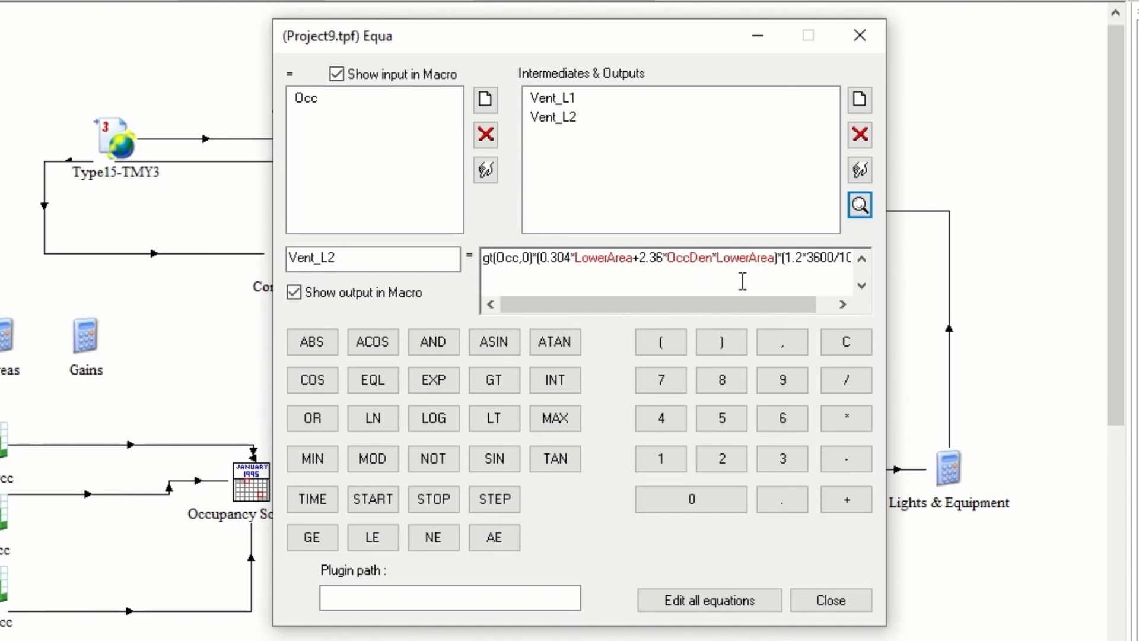
pyautogui.moveTo(675, 297); pyautogui.dragTo(653, 300)
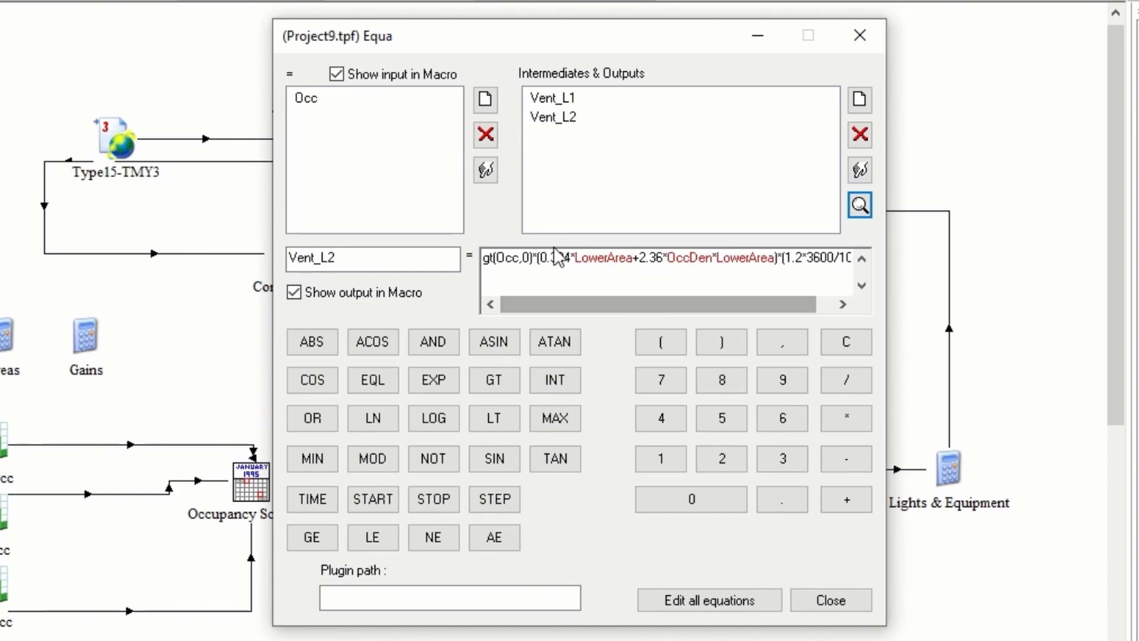
pyautogui.click(551, 97)
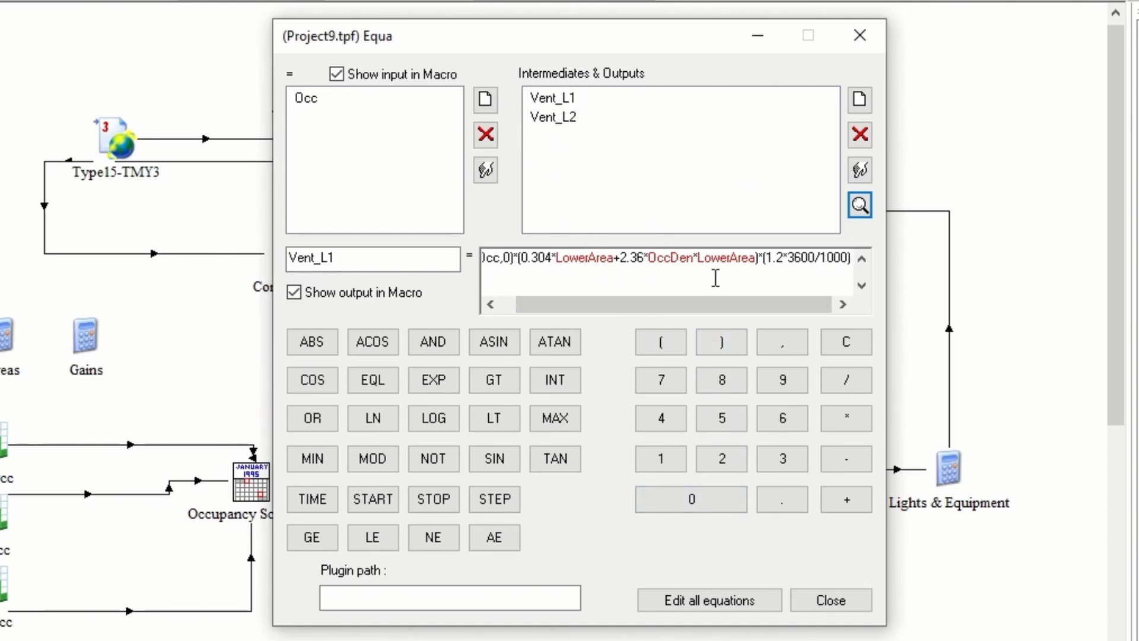
pyautogui.click(843, 604)
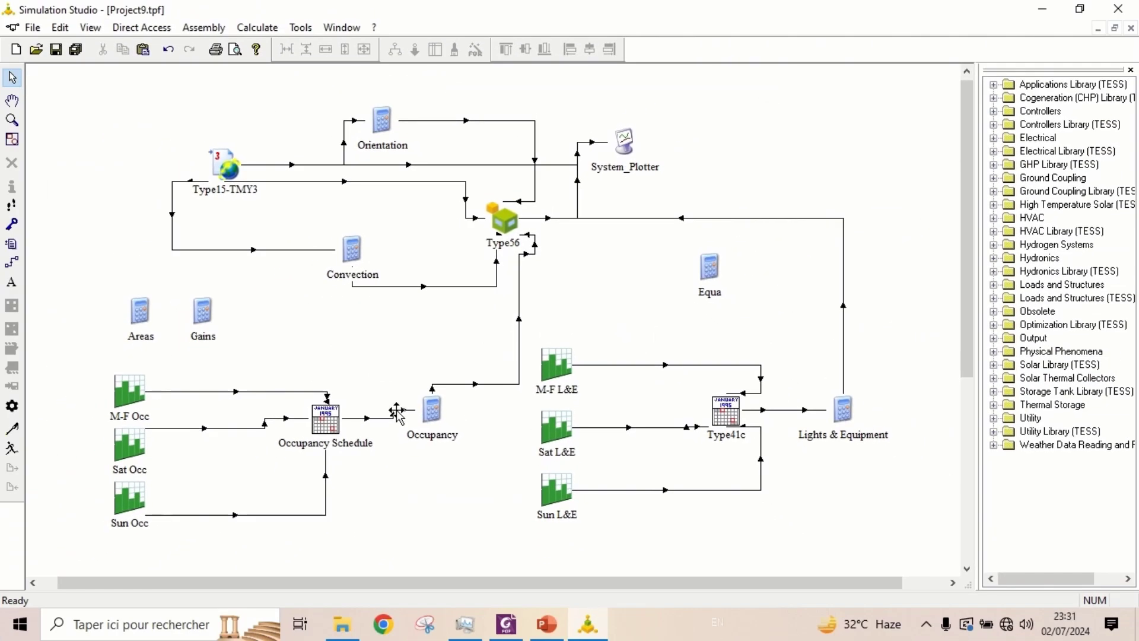
# - Link the Occupancy Schedule's 'Forcing function output for current day' to Equa's Occ input
pyautogui.click(12, 263)
pyautogui.moveTo(344, 402); pyautogui.dragTo(694, 266)
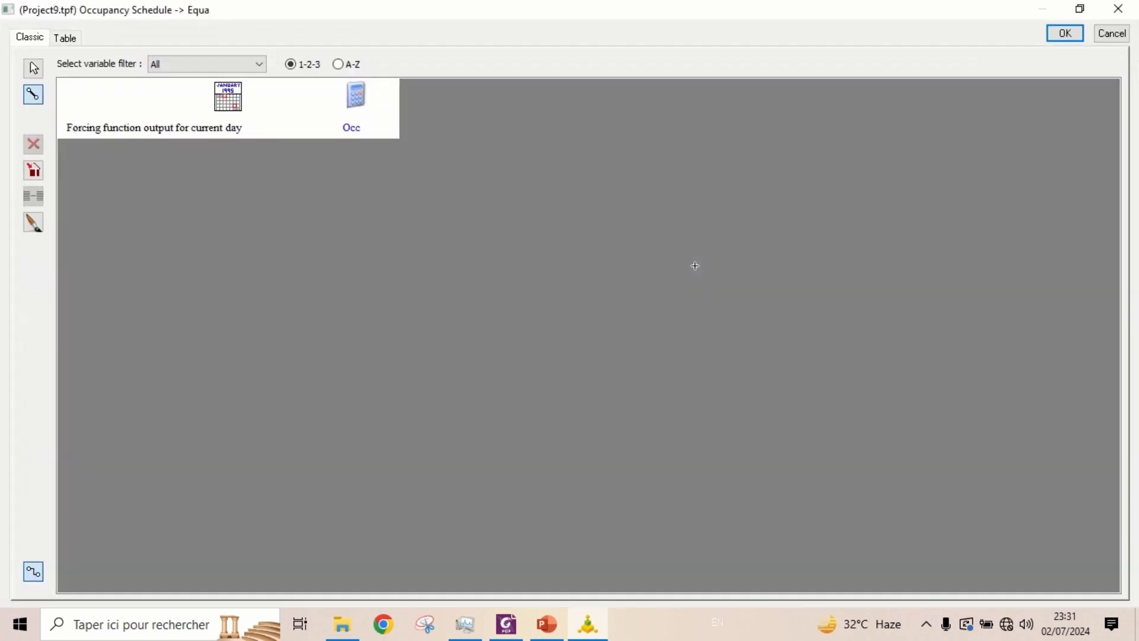
pyautogui.moveTo(238, 130); pyautogui.dragTo(352, 131)
pyautogui.click(1065, 34)
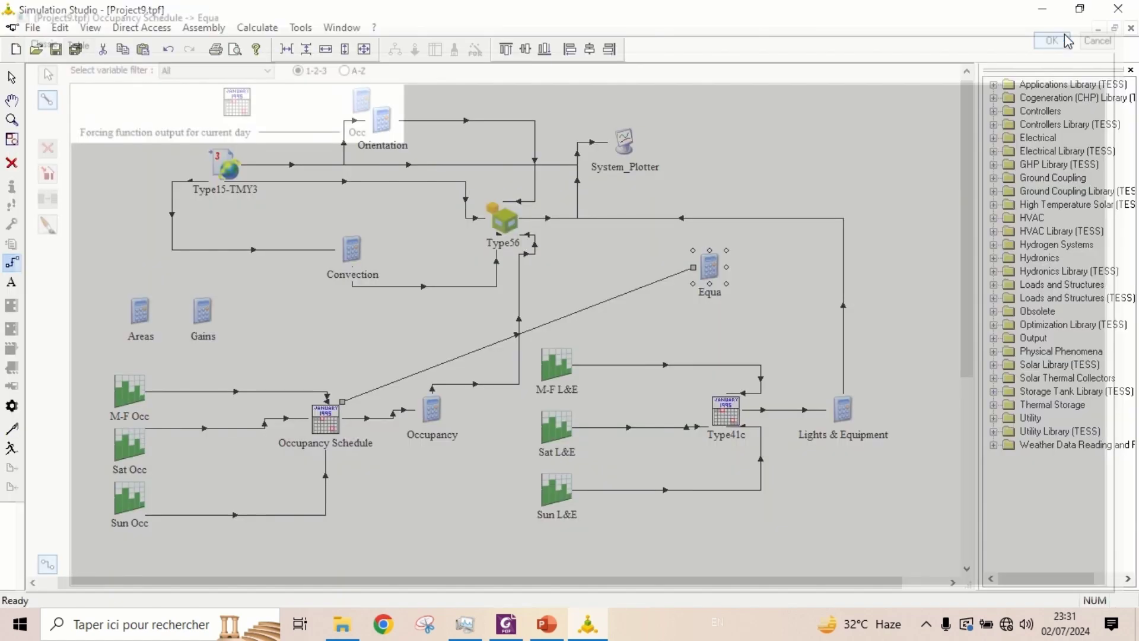
# - Tidy the Equa selection and draw a new link from Equa to Type56
pyautogui.click(11, 78)
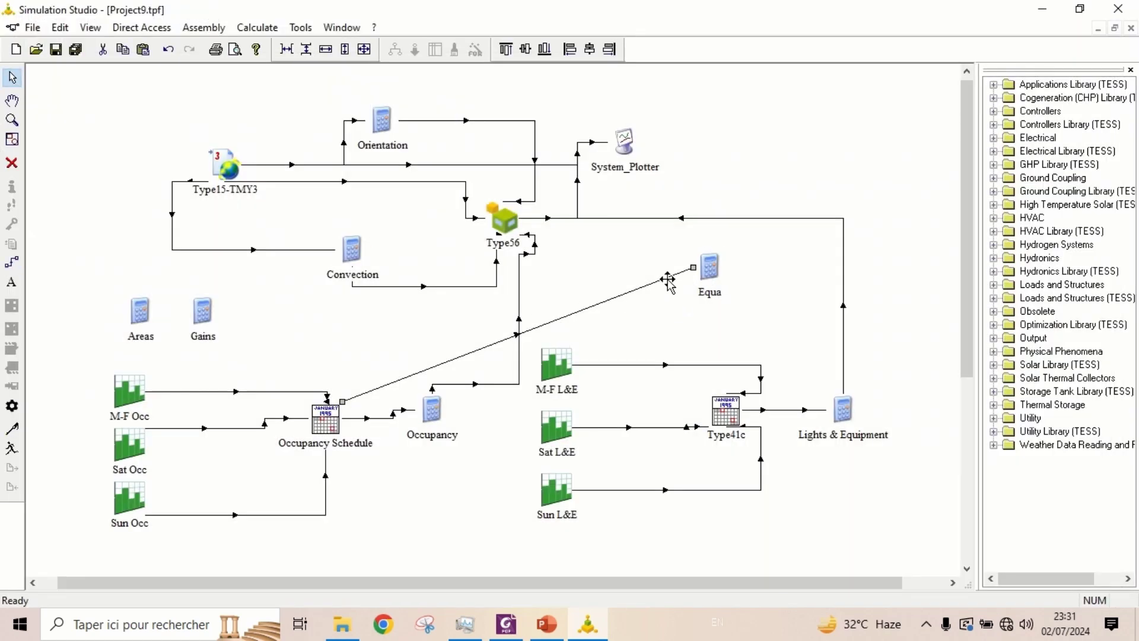
pyautogui.click(693, 267)
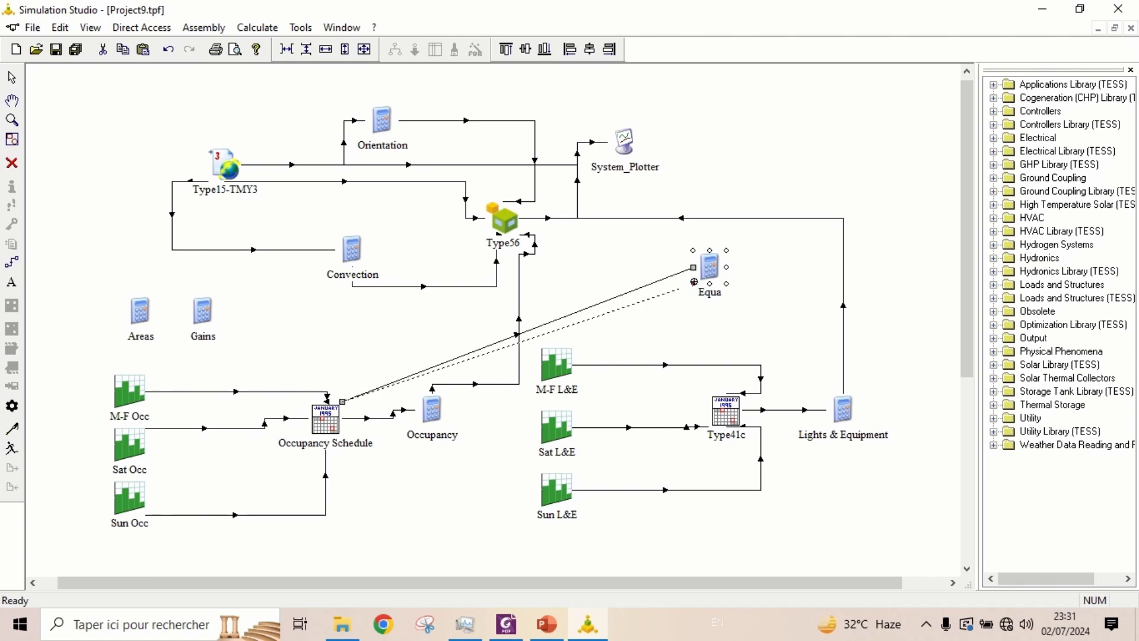
pyautogui.click(694, 282)
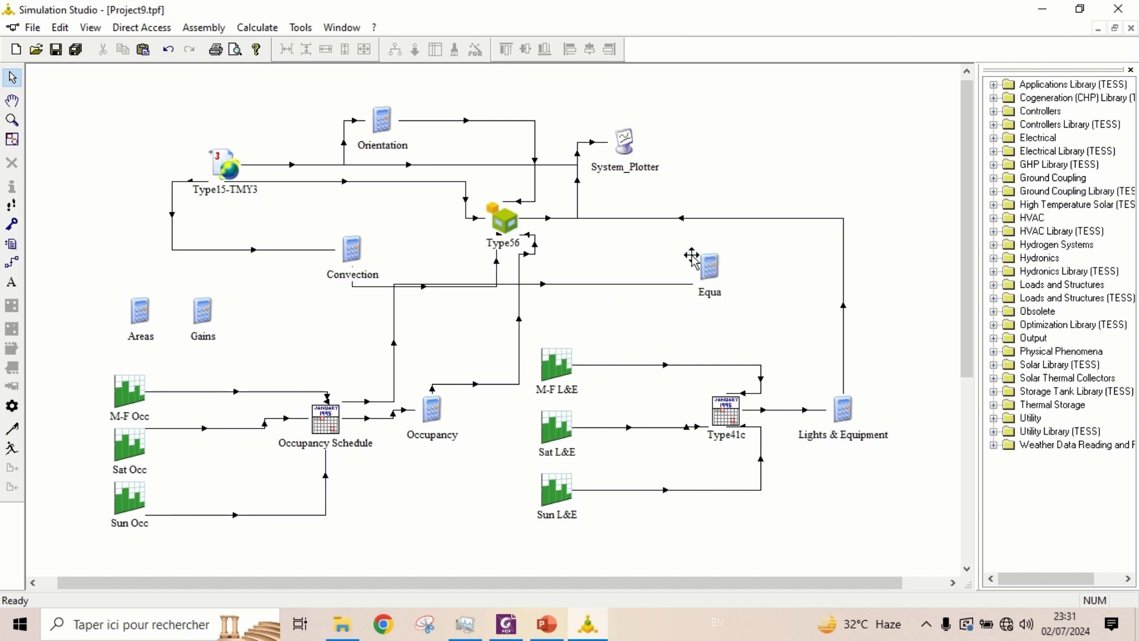
pyautogui.click(21, 265)
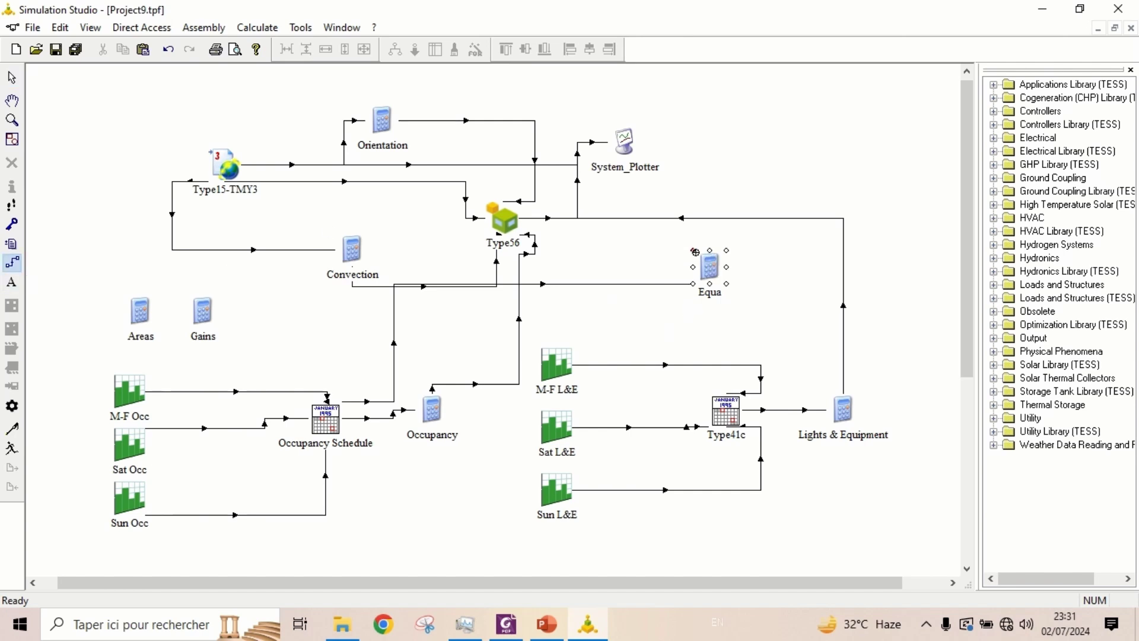
pyautogui.moveTo(695, 251); pyautogui.dragTo(521, 235)
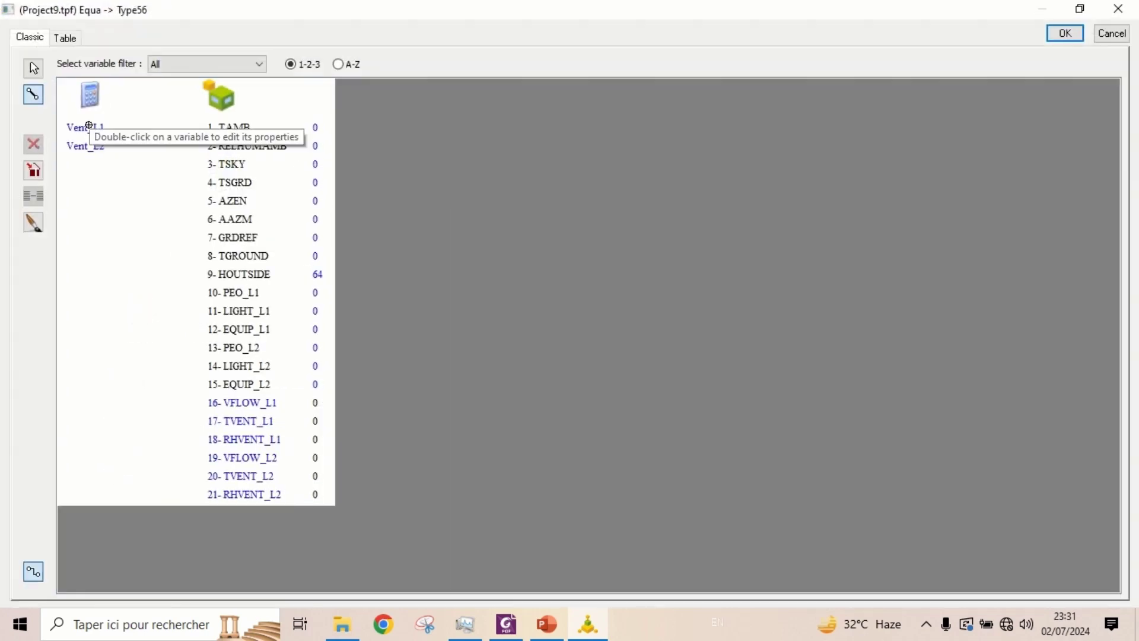
# - Map Vent_L1 to 16-VFLOW_L1 and Vent_L2 to 19-VFLOW_L2 in the Equa-to-Type56 link
pyautogui.click(89, 127)
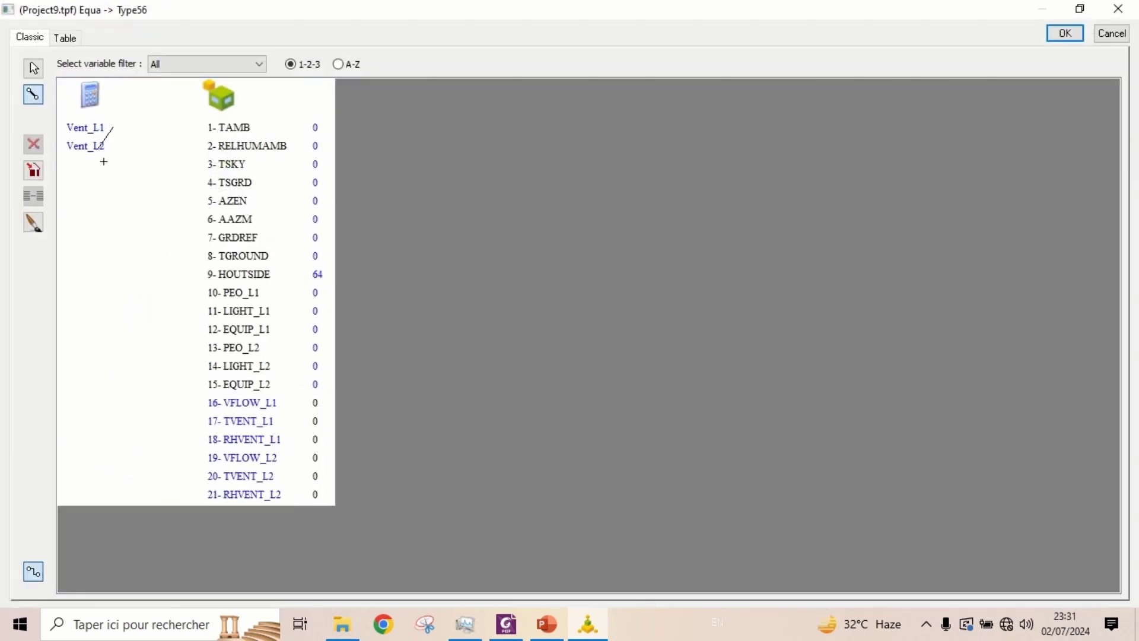
pyautogui.click(226, 402)
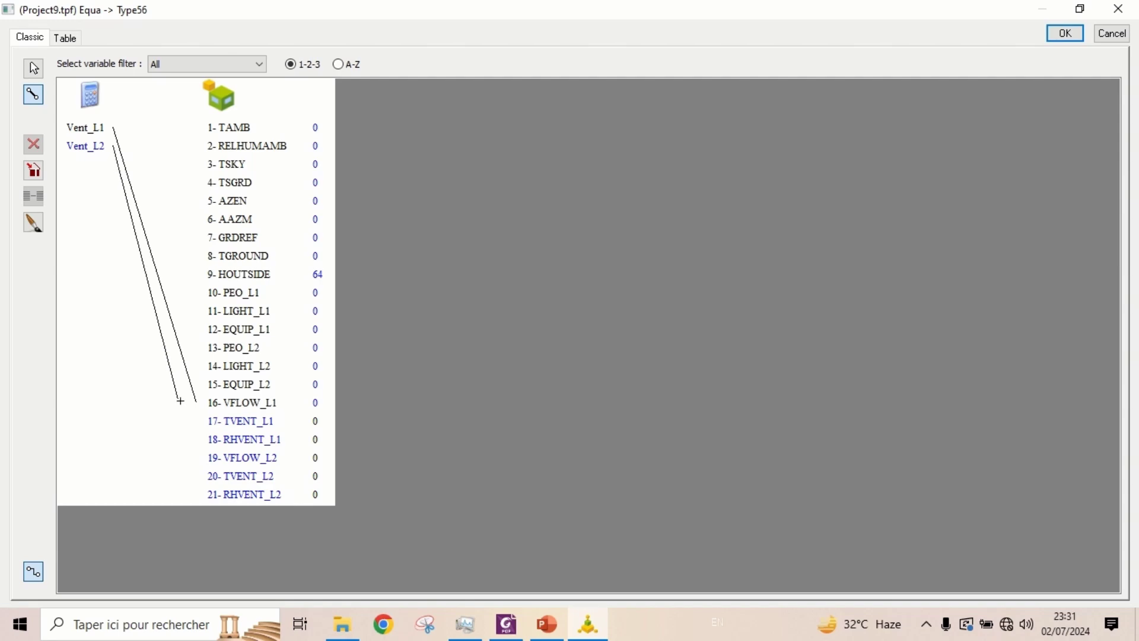
pyautogui.click(256, 458)
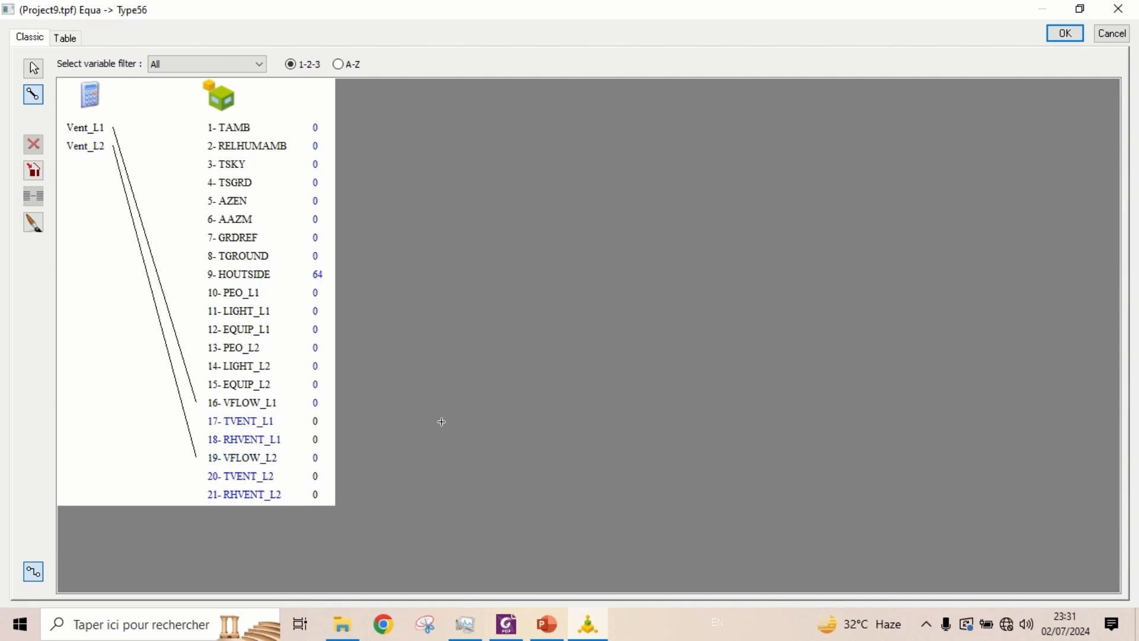
pyautogui.click(1066, 33)
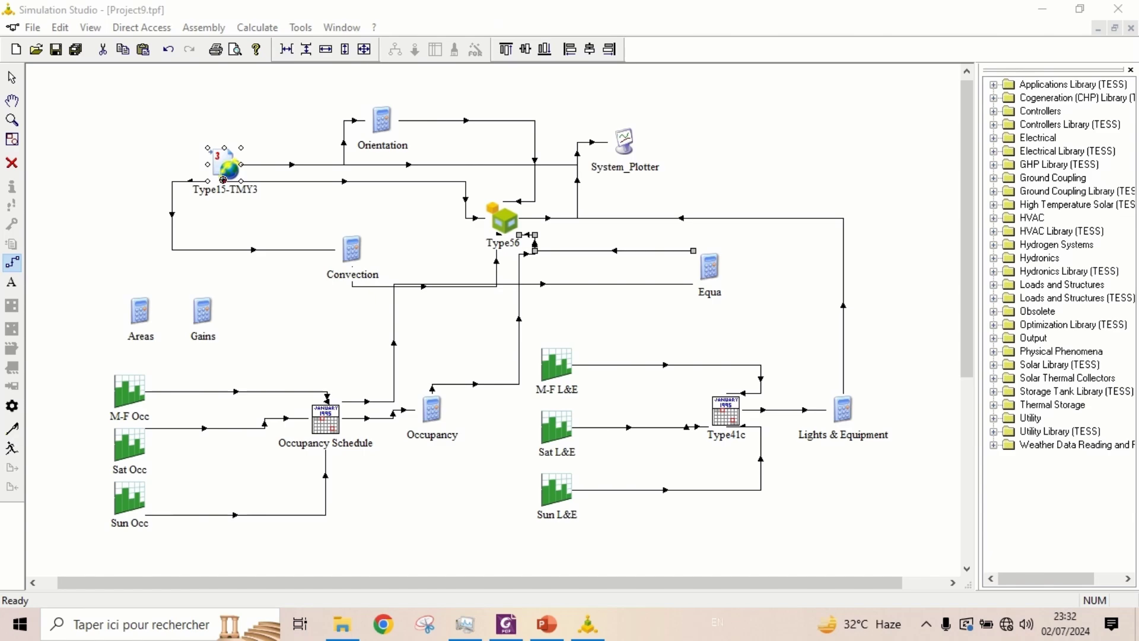
# - In the Type15-TMY3 to Type56 link, add dry bulb temperature to TVENT_L1/L2 and relative humidity to RHVENT_L1/L2
pyautogui.click(419, 215)
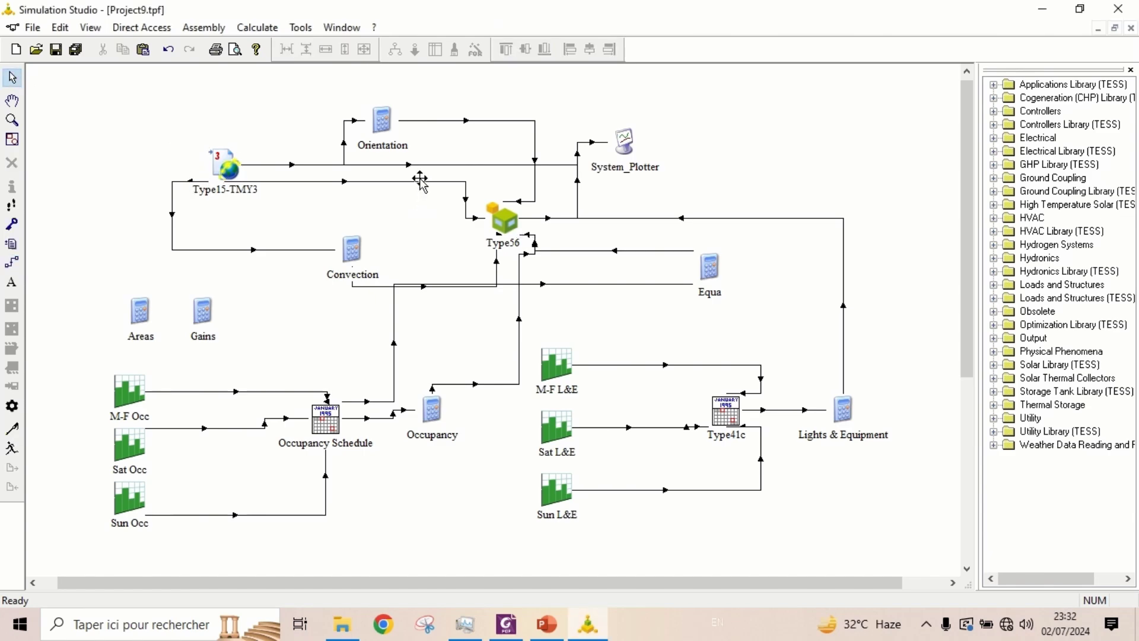
pyautogui.doubleClick(420, 180)
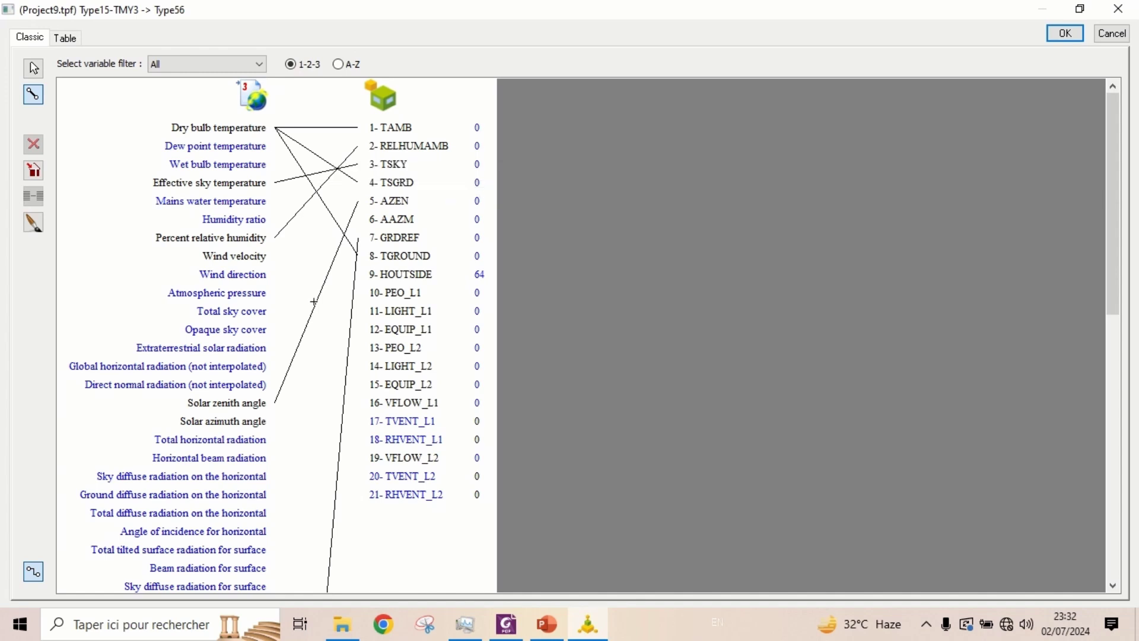
pyautogui.click(386, 420)
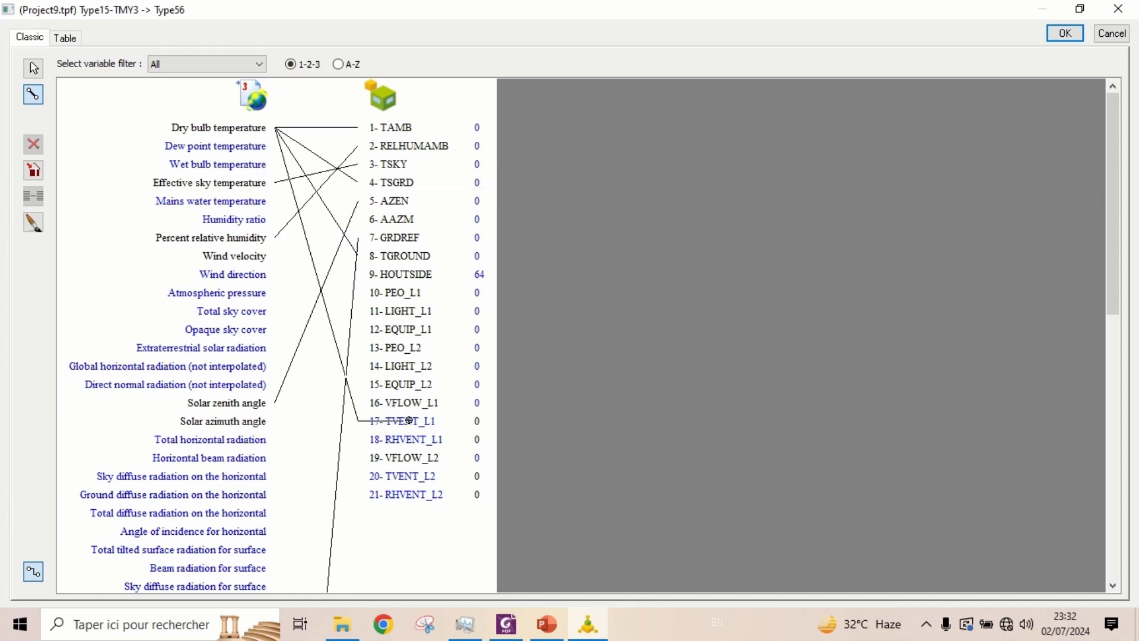
pyautogui.click(253, 125)
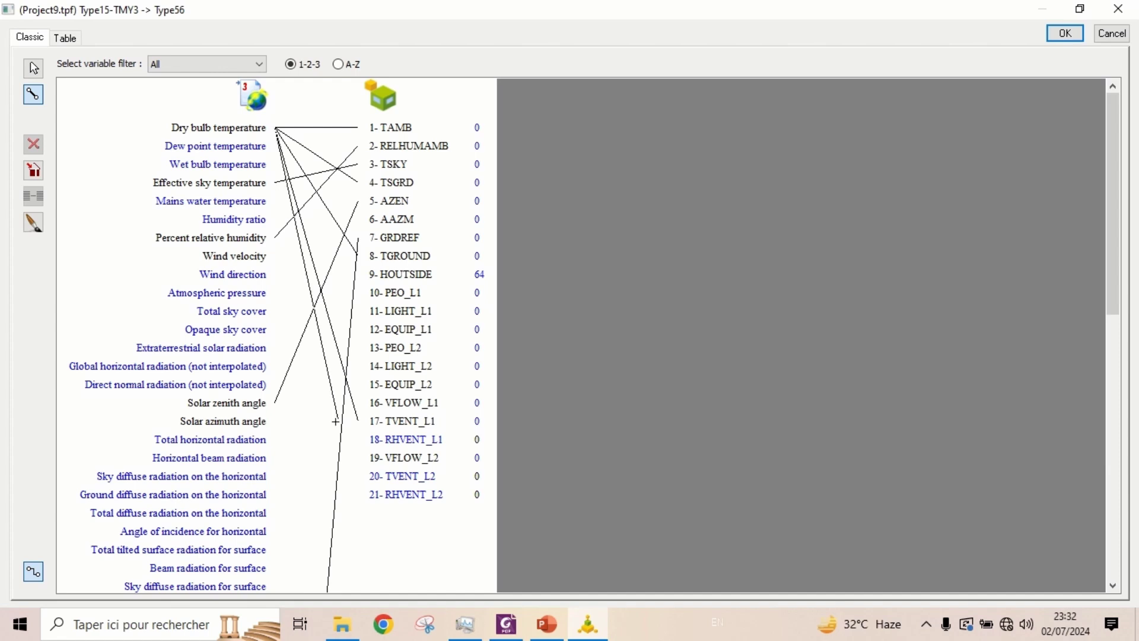
pyautogui.click(384, 475)
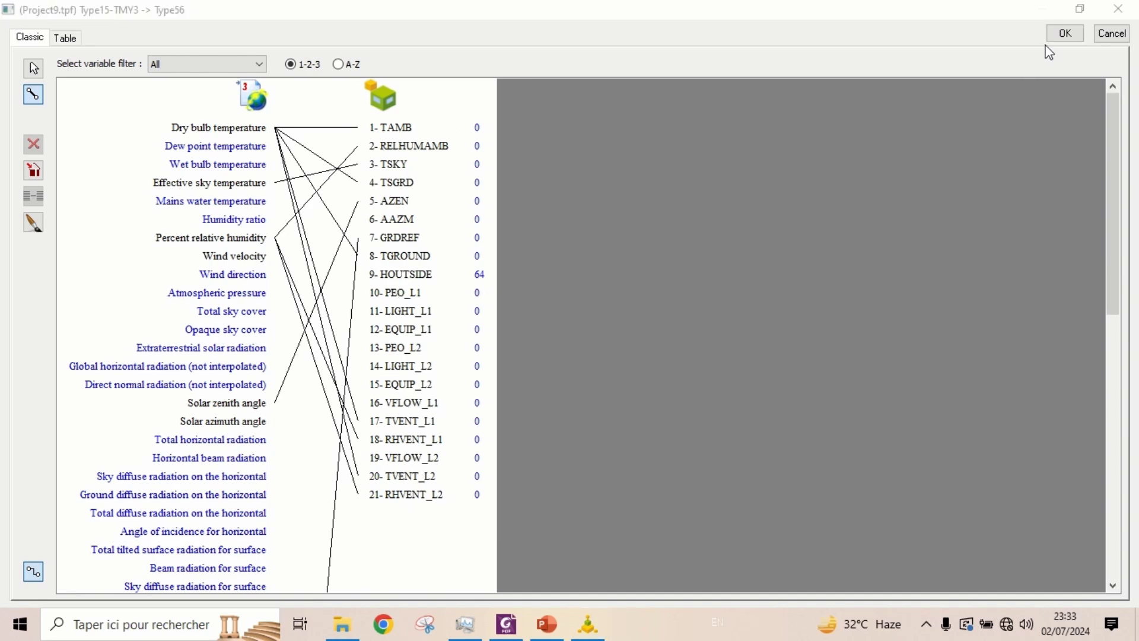
pyautogui.click(1066, 33)
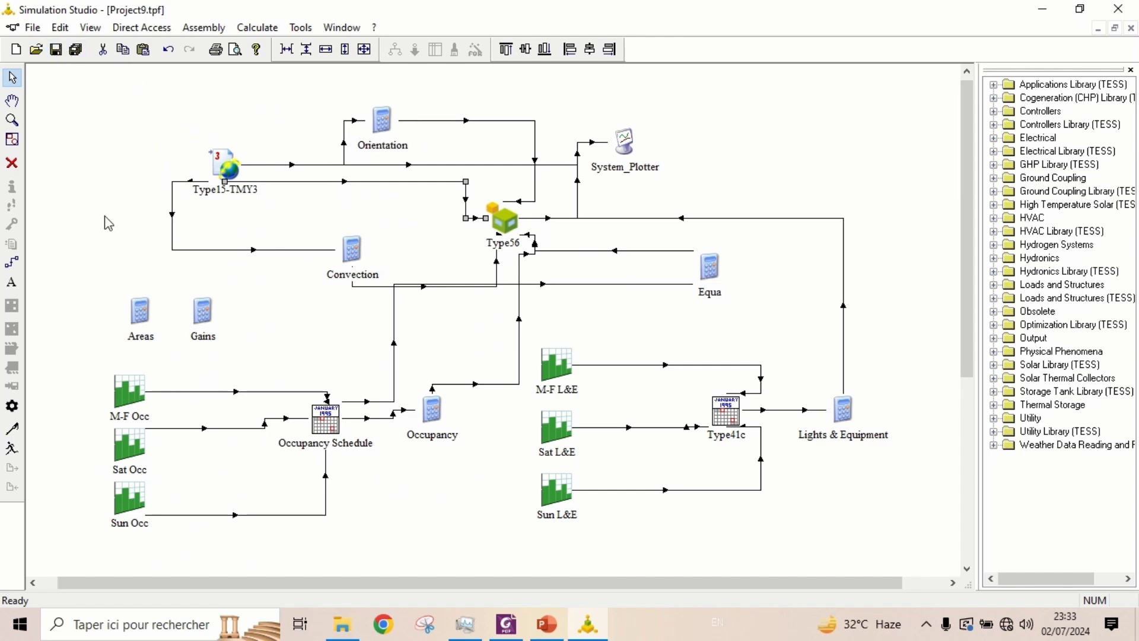
# - Run the 8760-hour Project9 simulation and exit the online plotter when it finishes
pyautogui.click(303, 310)
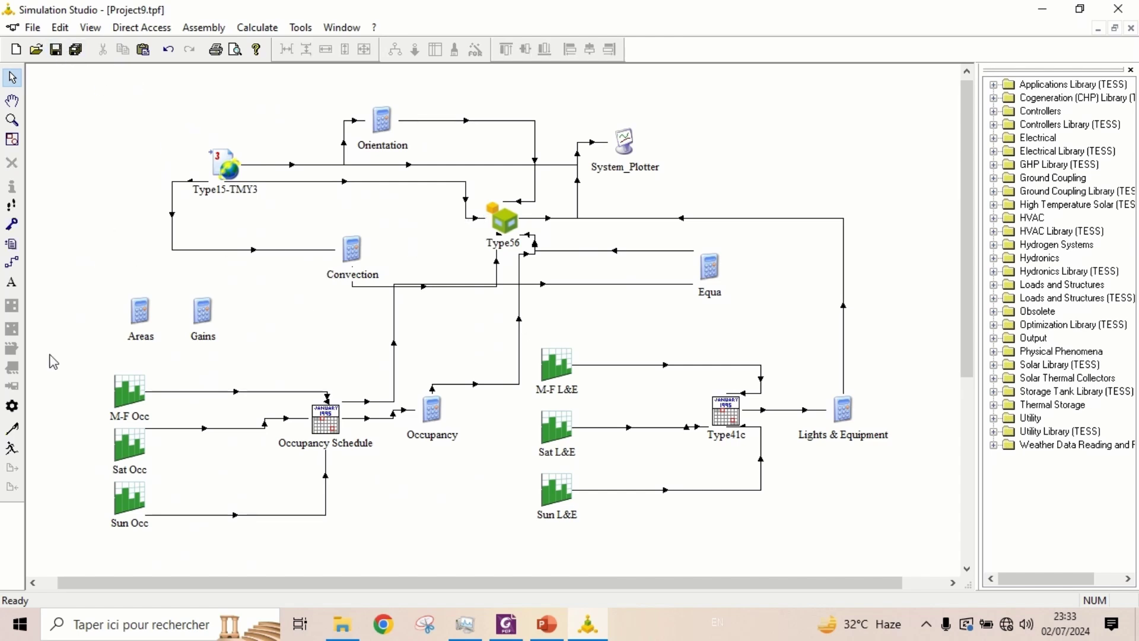
pyautogui.click(13, 449)
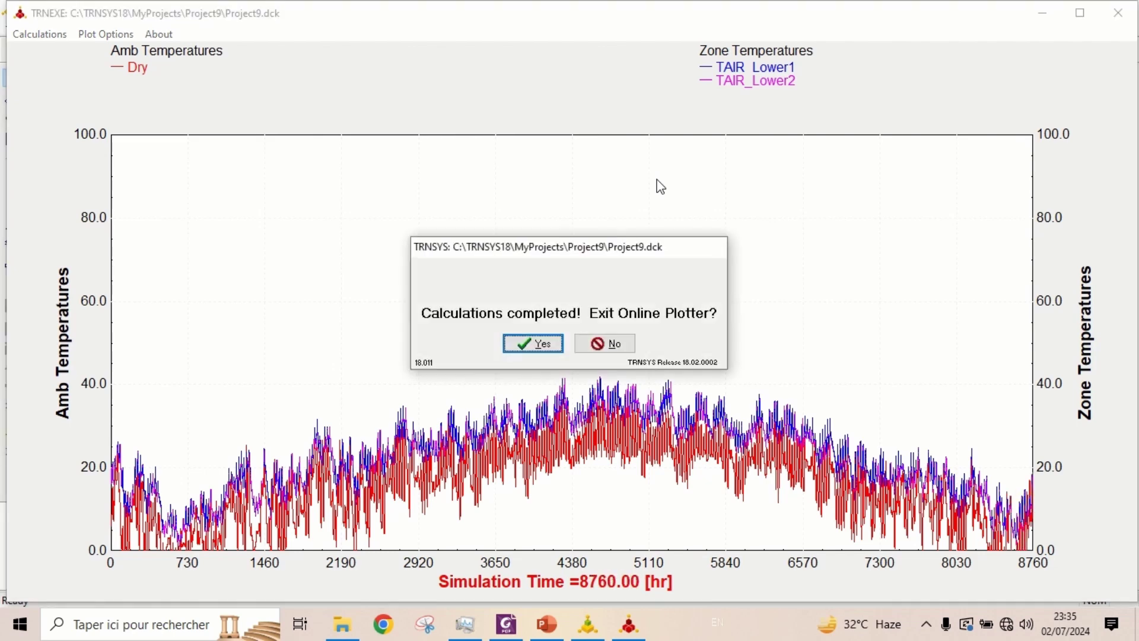
pyautogui.click(537, 344)
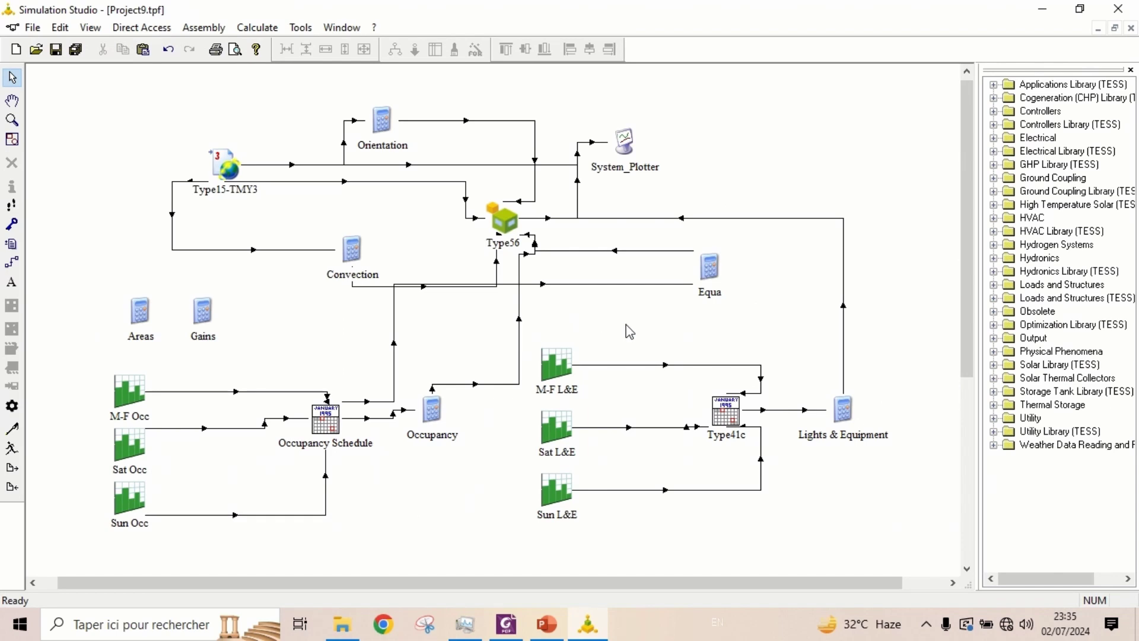